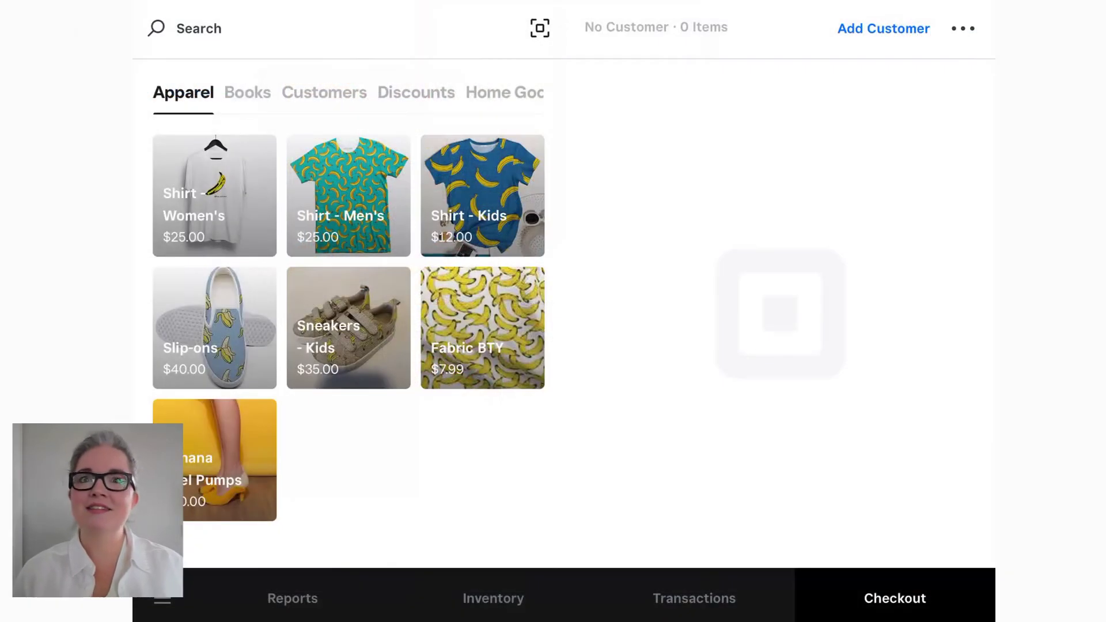
Add the Women's shirt to the sale and attach a saved customer
left_click(214, 196)
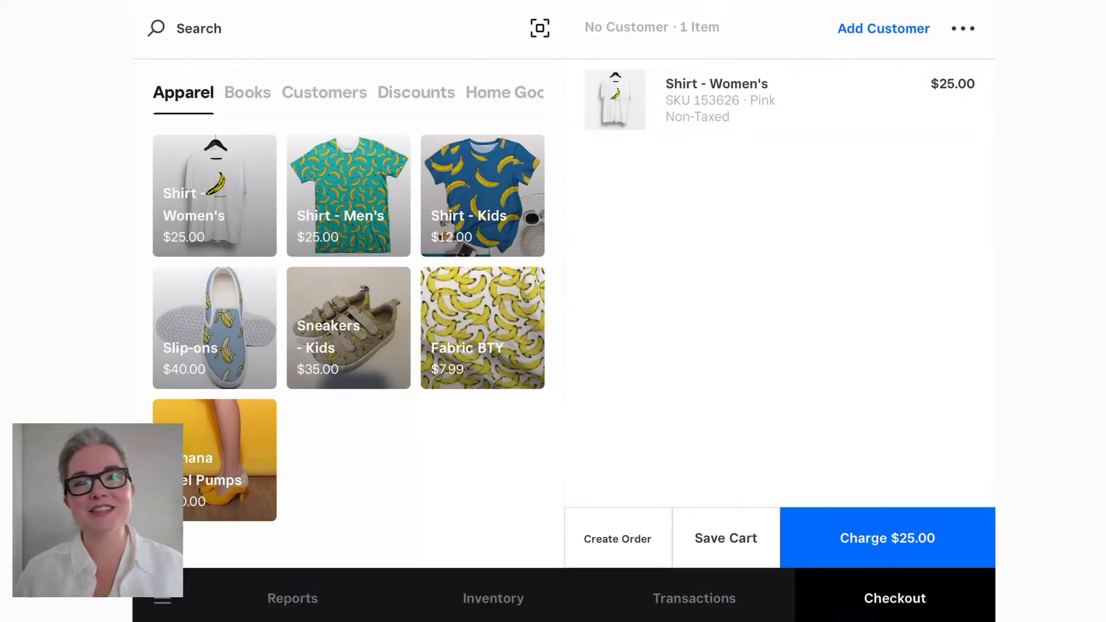
left_click(883, 29)
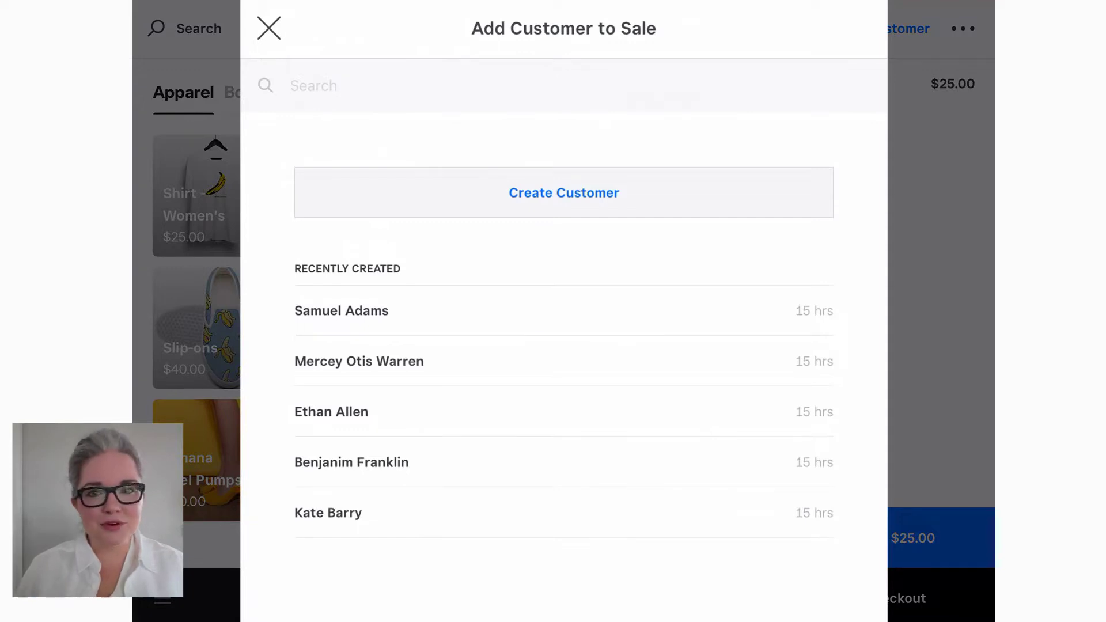
left_click(359, 361)
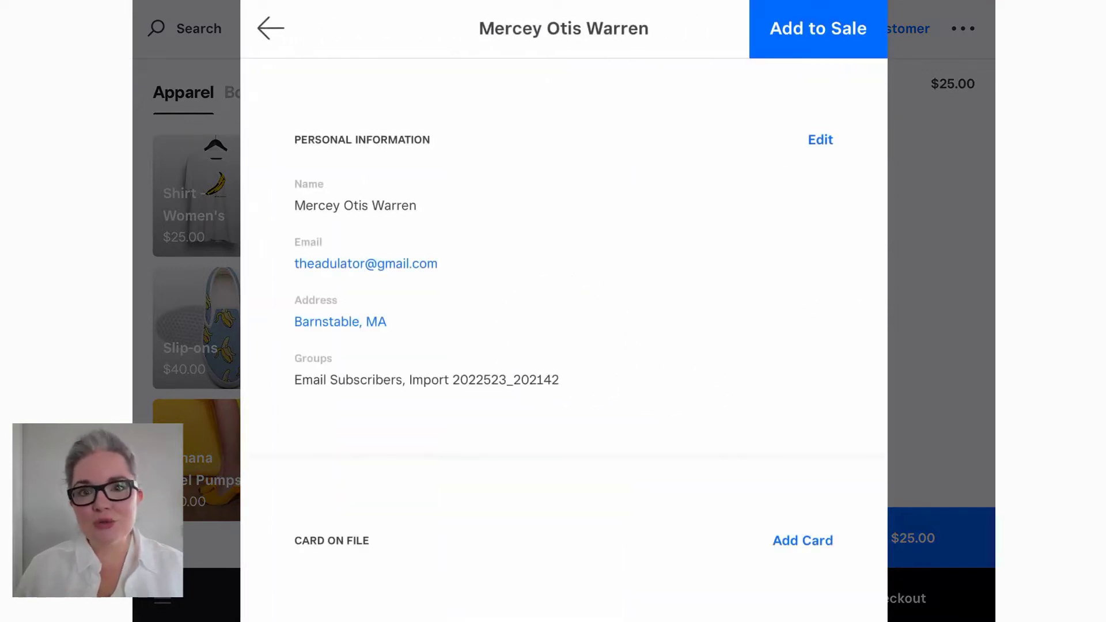
left_click(818, 28)
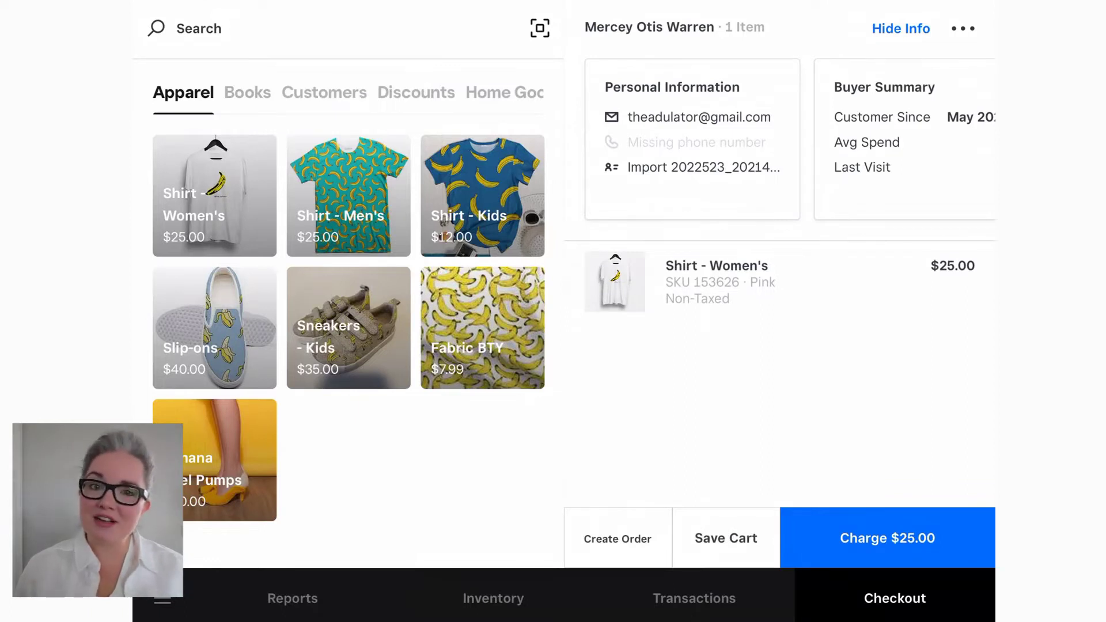
Apply the Friends & Family 25% discount and charge the $18.75 total
left_click(416, 92)
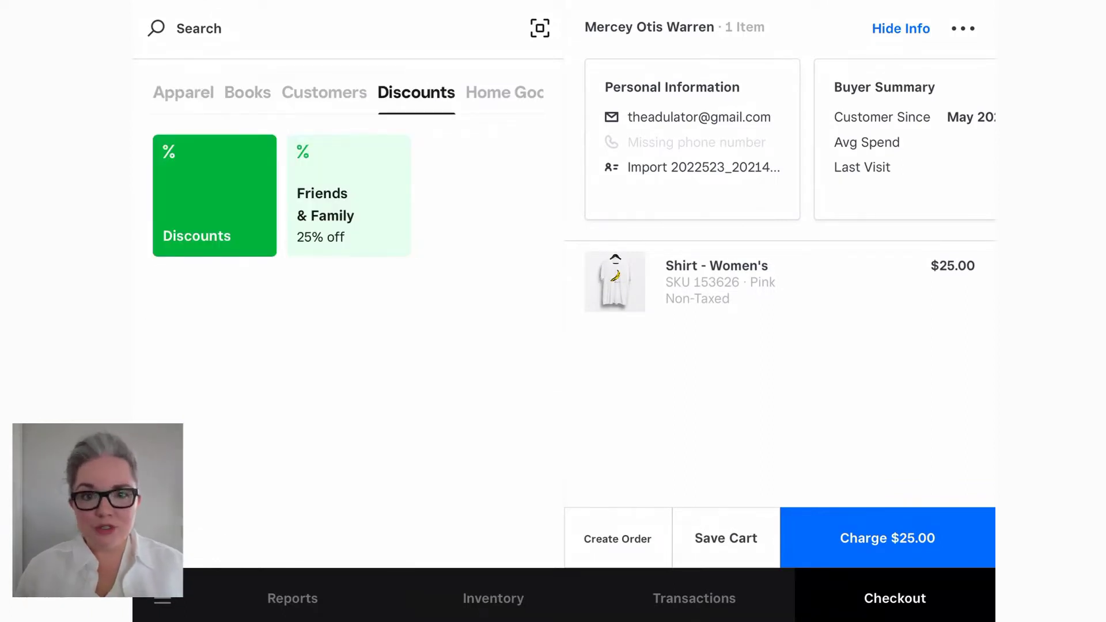
left_click(183, 92)
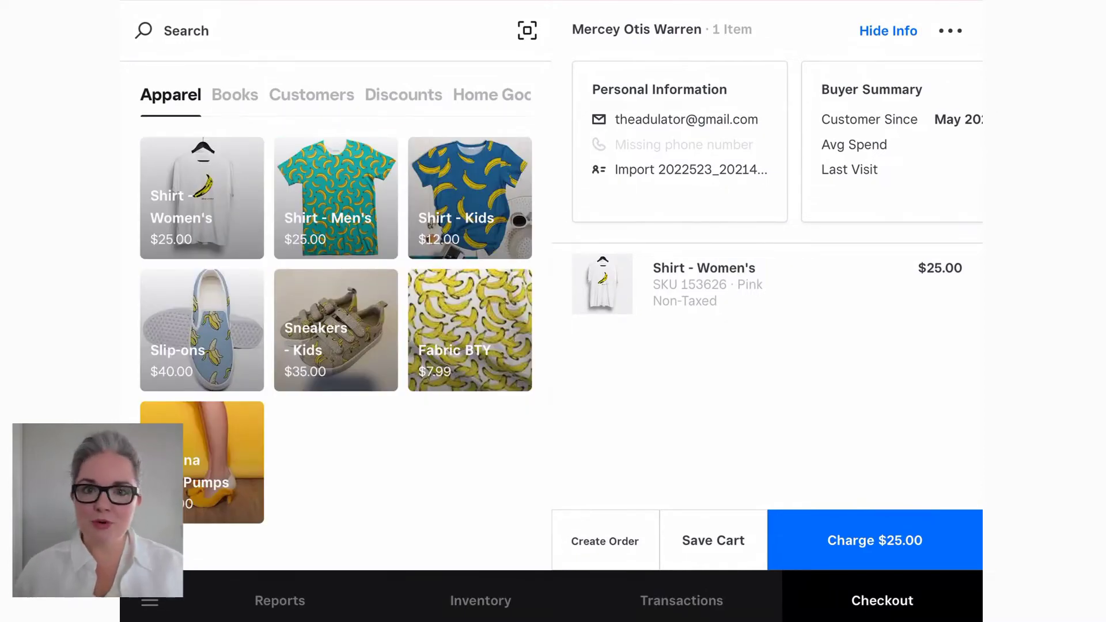
left_click(403, 95)
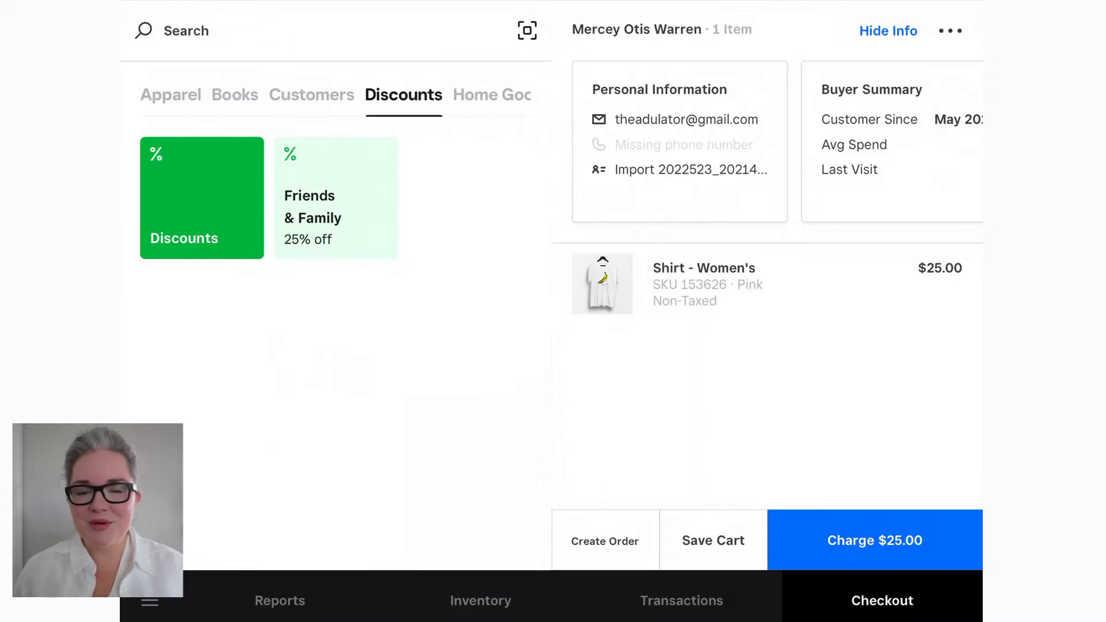
left_click(335, 198)
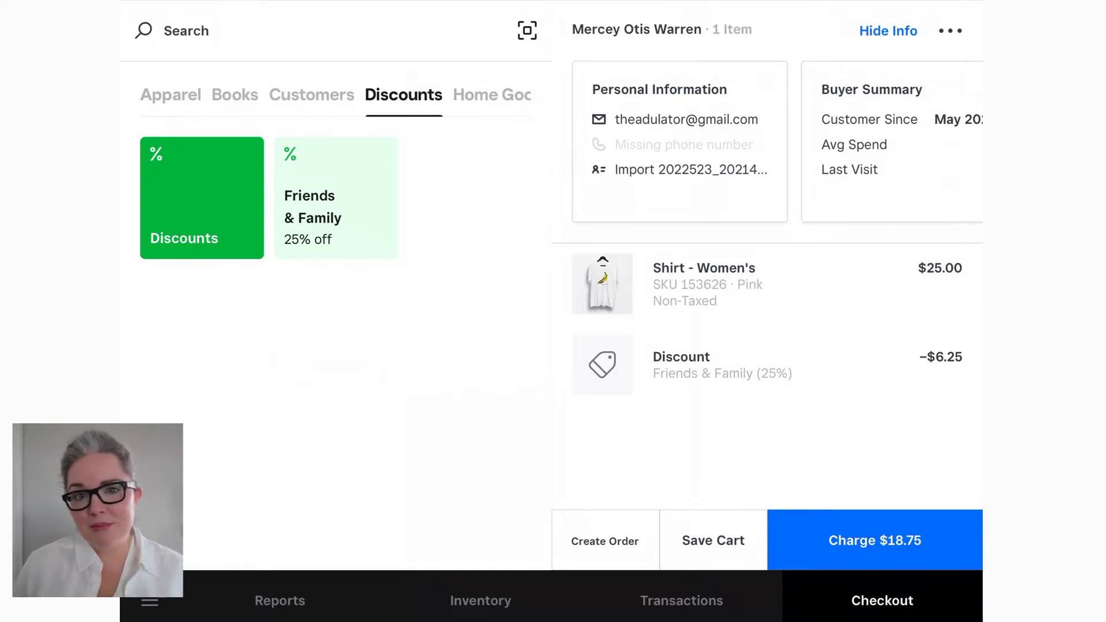
left_click(875, 540)
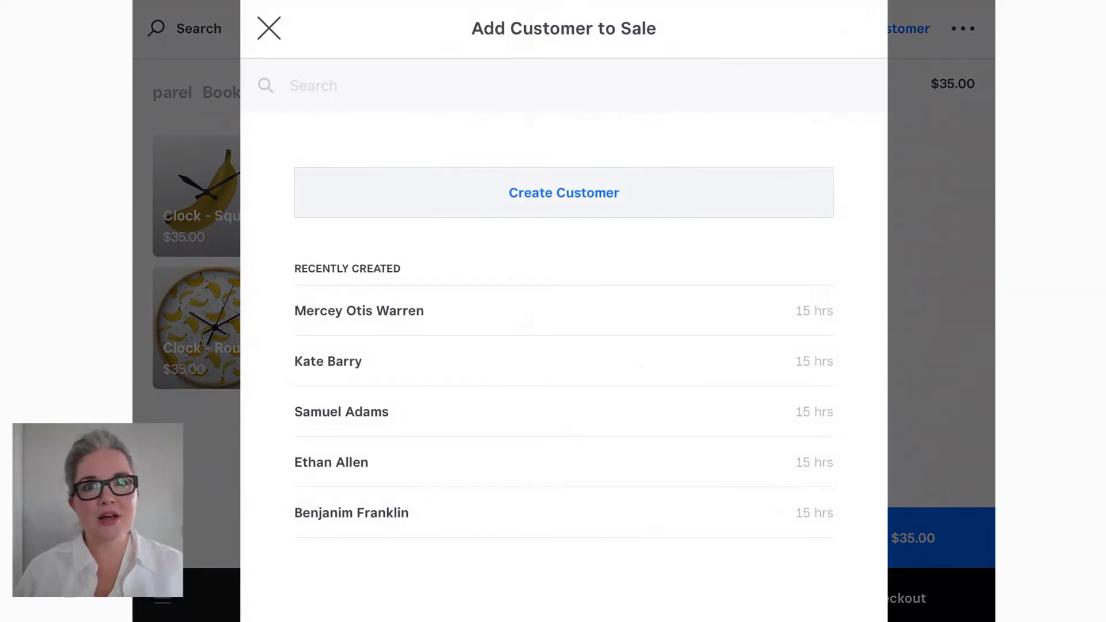
Attach the chosen customer, create the order with Pickup fulfillment, and start adding a note
left_click(352, 513)
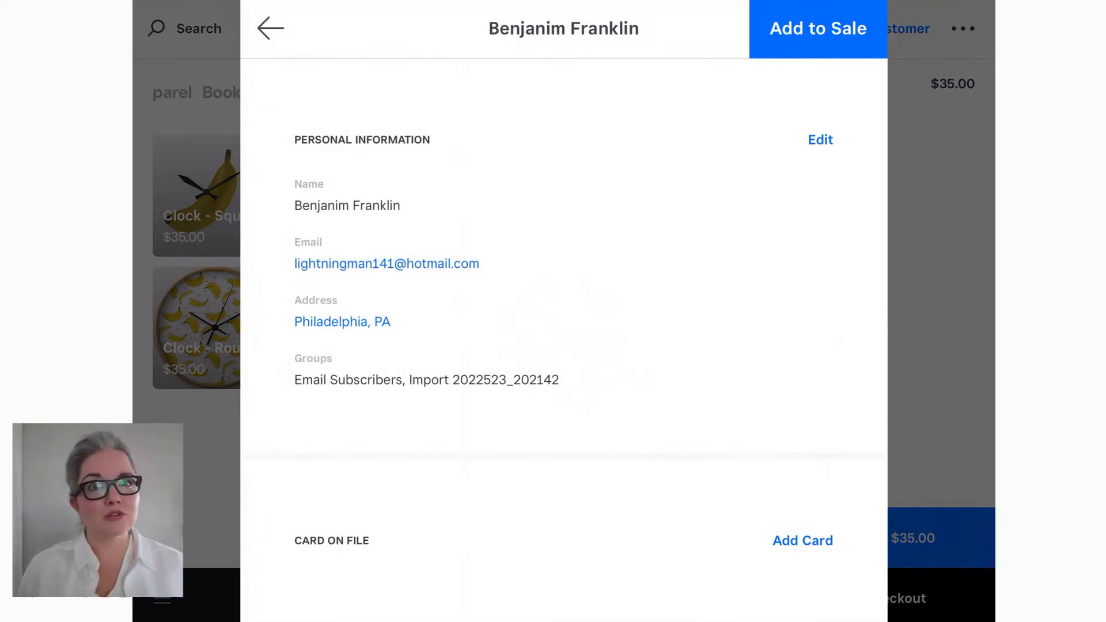
left_click(817, 28)
left_click(617, 536)
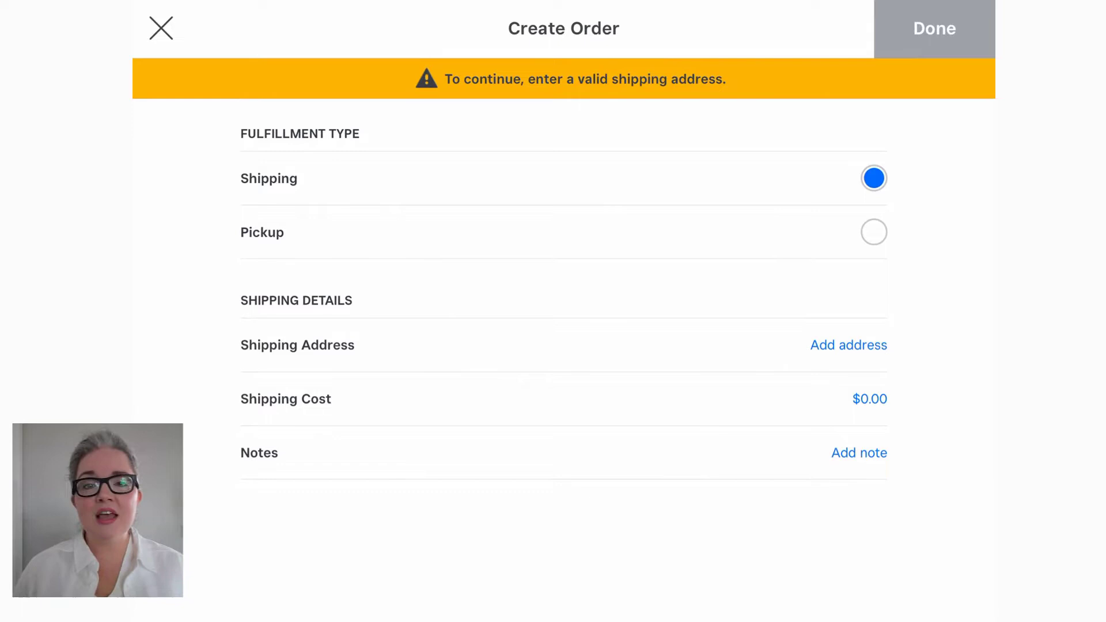
left_click(873, 232)
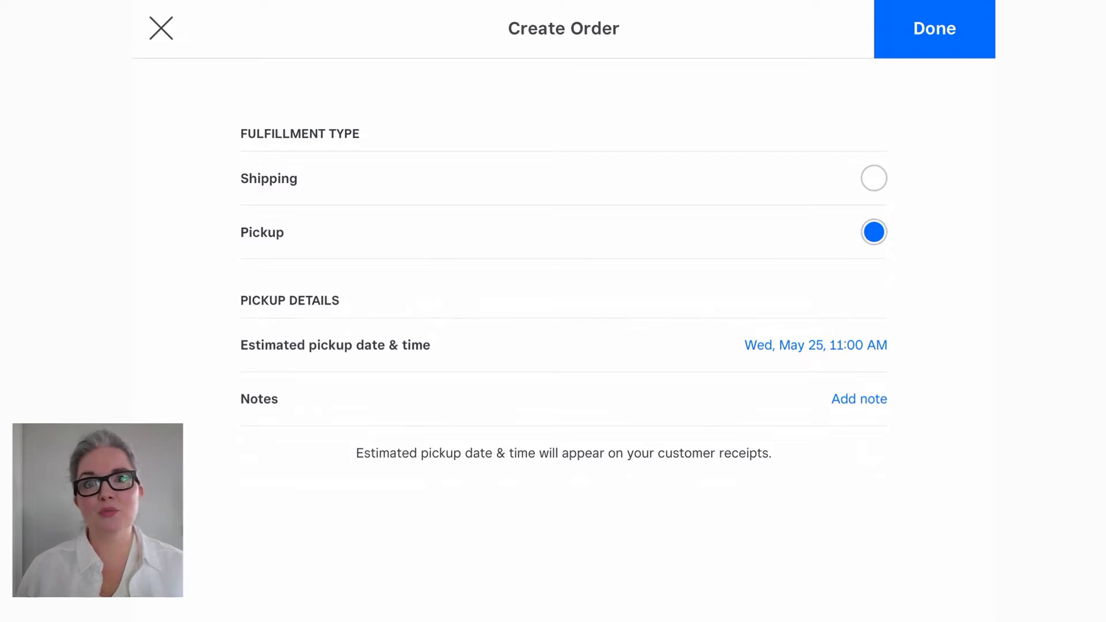
left_click(859, 398)
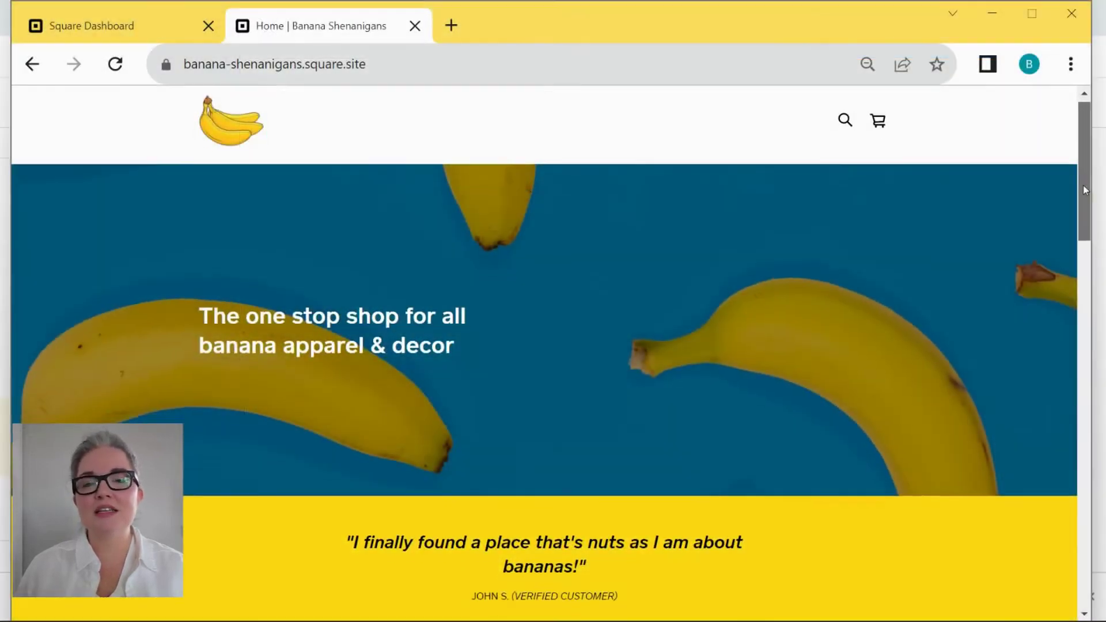
Browse the Banana Shenanigans shop and open the Fabric BTY product page
scroll(1080, 236, "down", 3)
scroll(1081, 236, "down", 5)
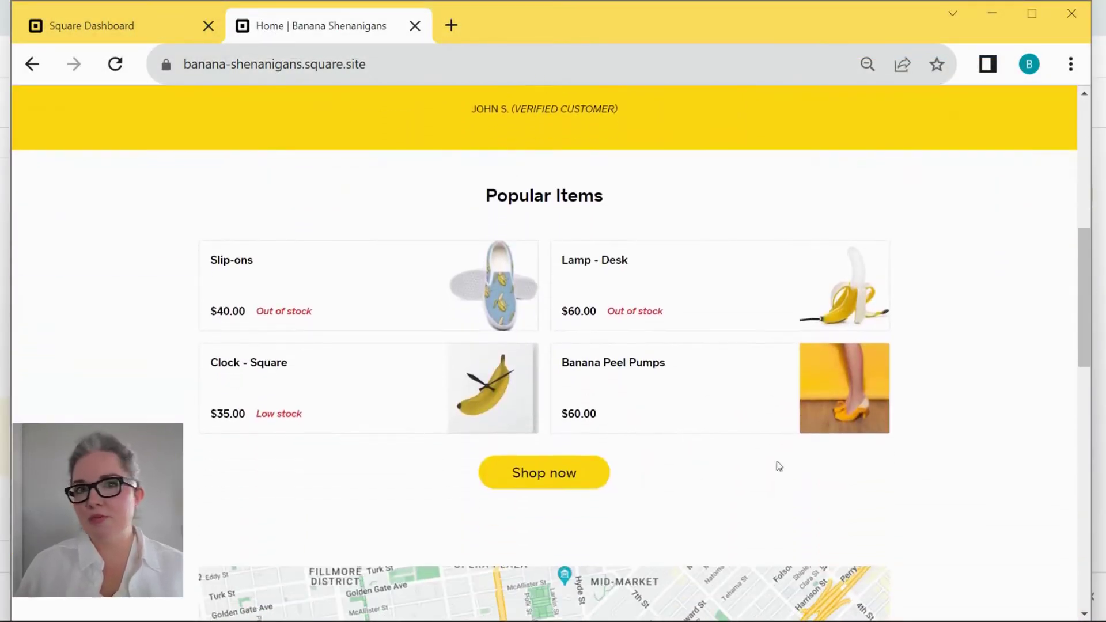
left_click(565, 482)
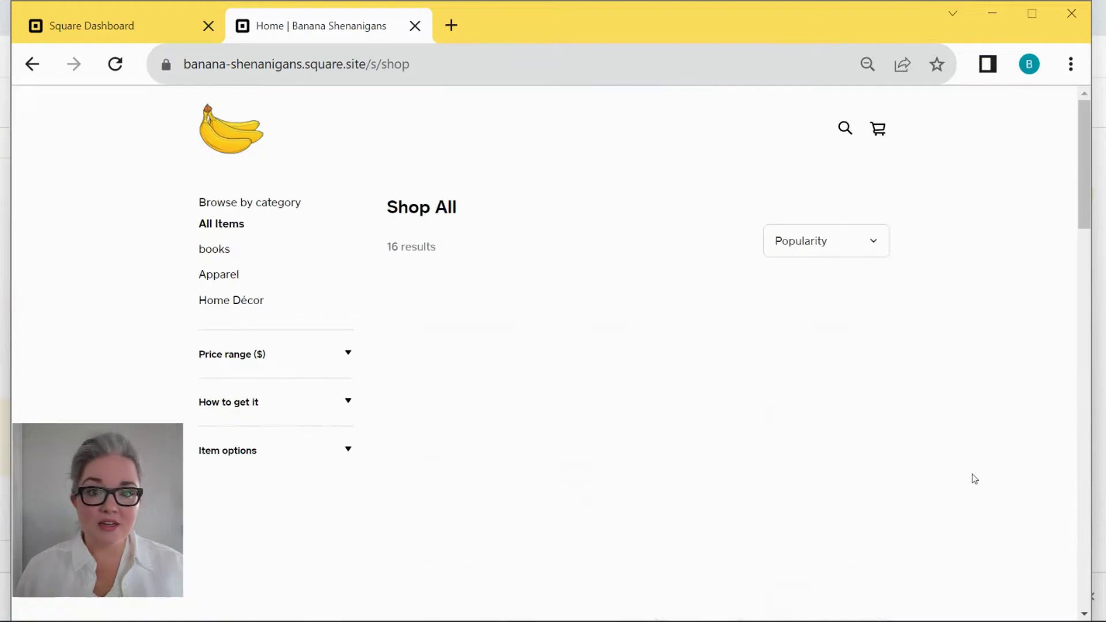
scroll(1073, 244, "down", 4)
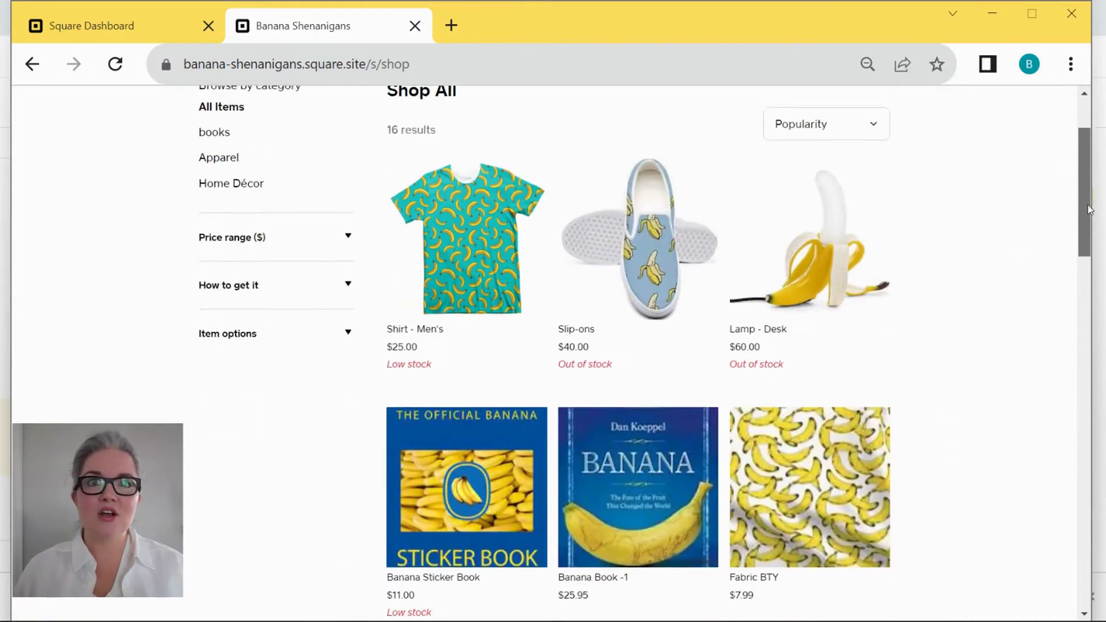
left_click(809, 352)
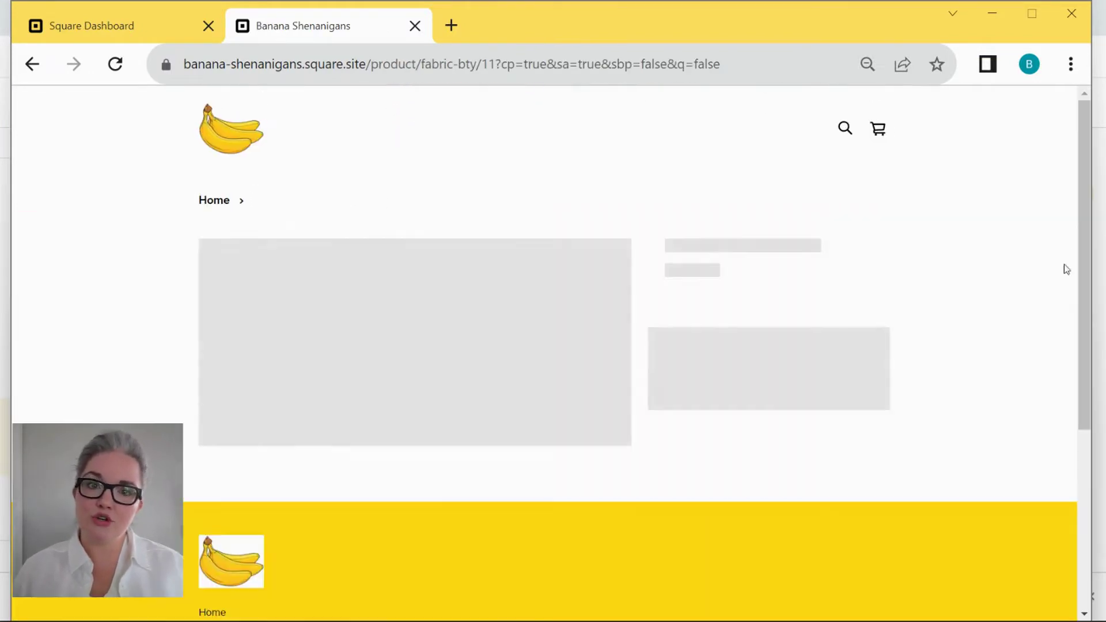
Add the Pink Fabric BTY option to the cart and view the full cart
scroll(1086, 202, "down", 1)
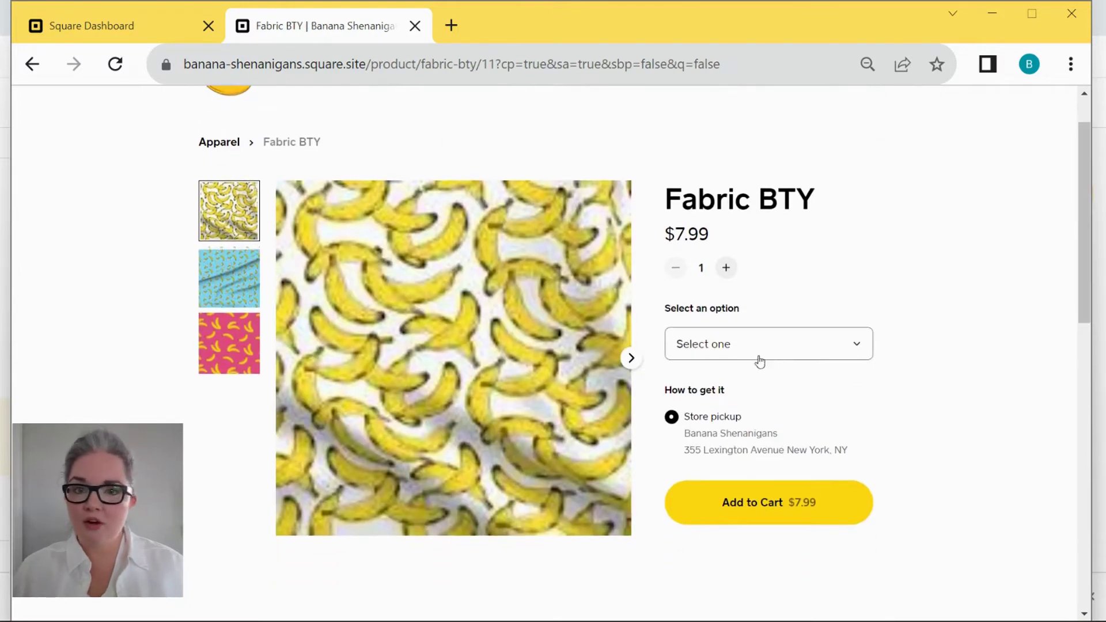
left_click(782, 354)
left_click(760, 406)
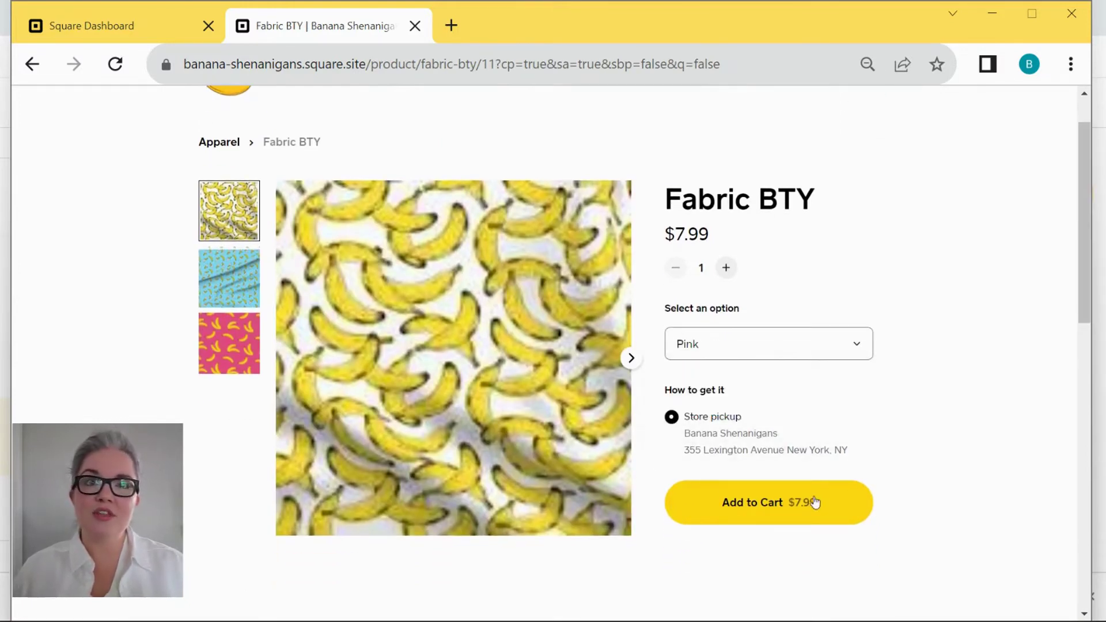
left_click(818, 510)
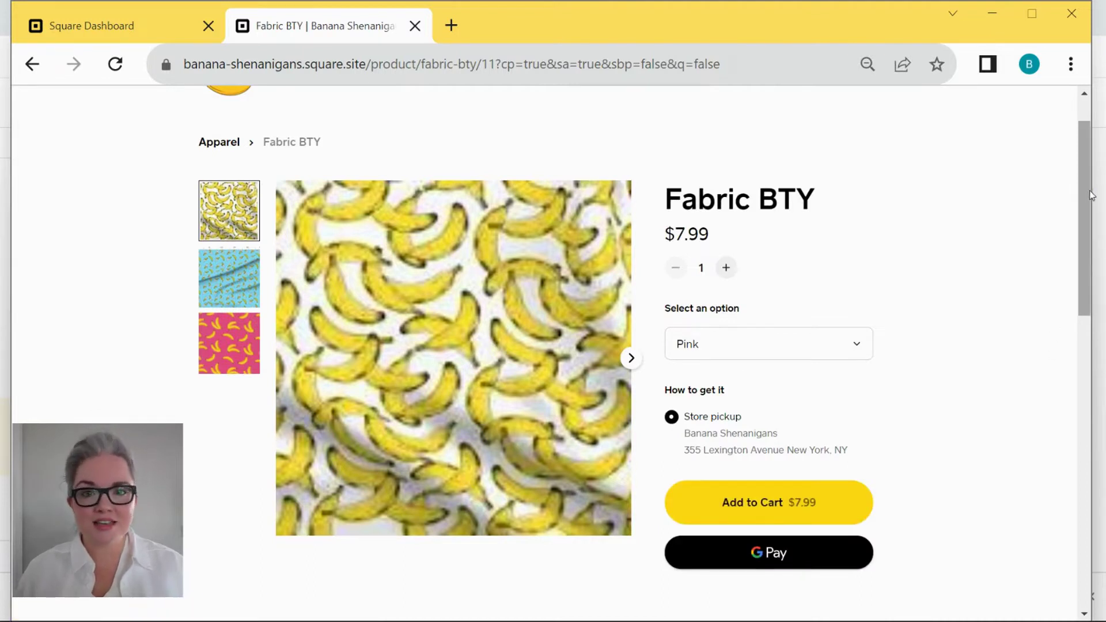
mouse_move(1085, 196)
left_mouse_down()
mouse_move(1080, 251)
mouse_move(1080, 178)
left_mouse_up()
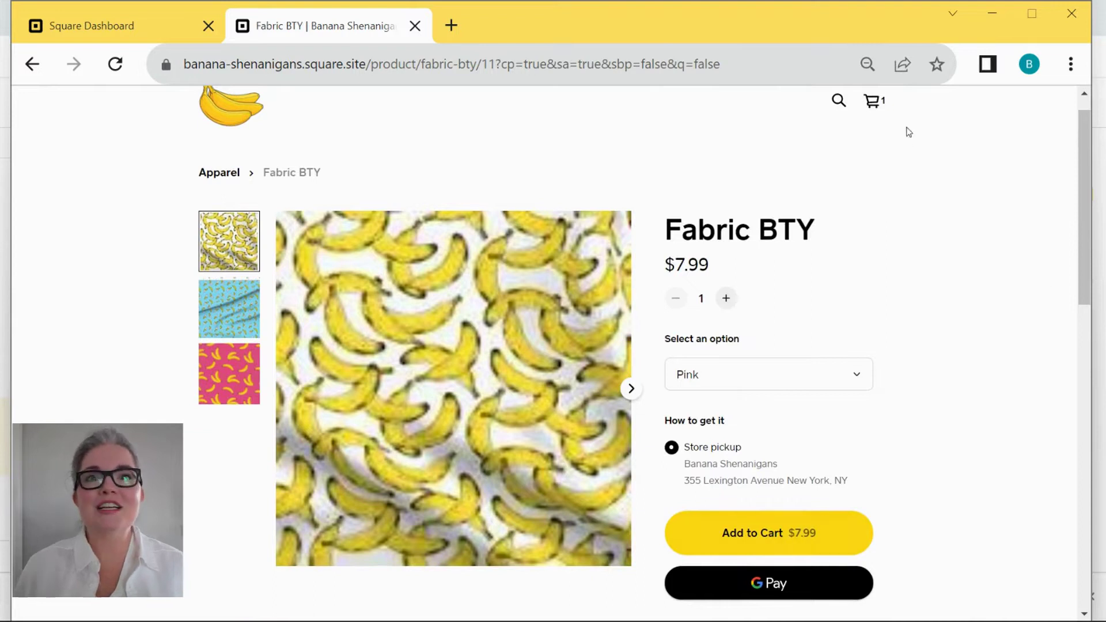
left_click(874, 102)
left_click(874, 103)
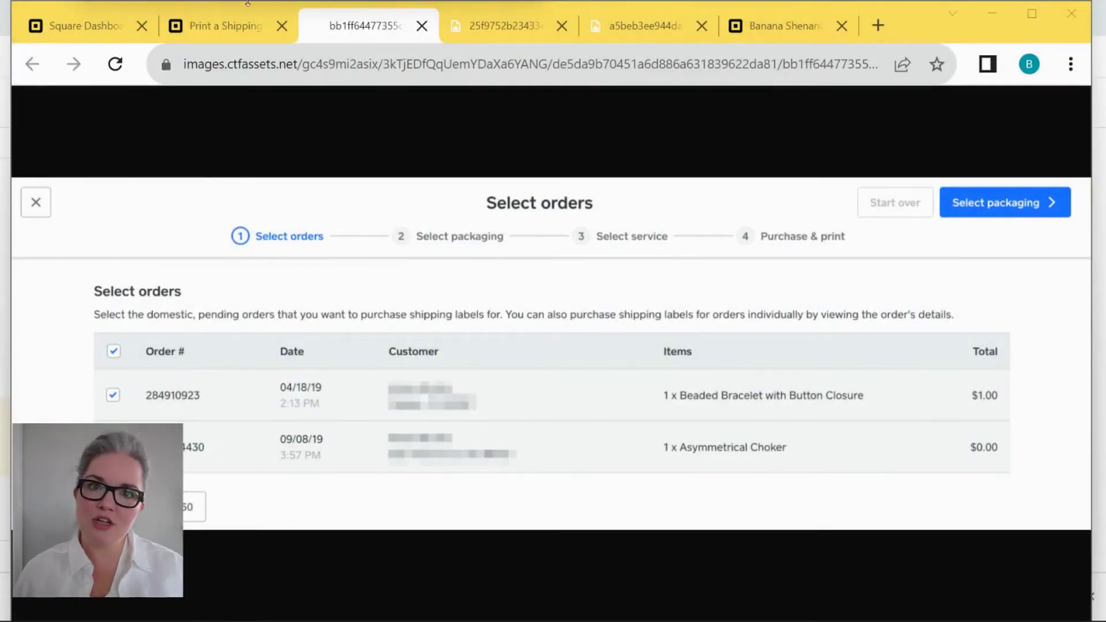
Review the packaging and shipping service label steps, then go to the Orders overview
left_click(487, 29)
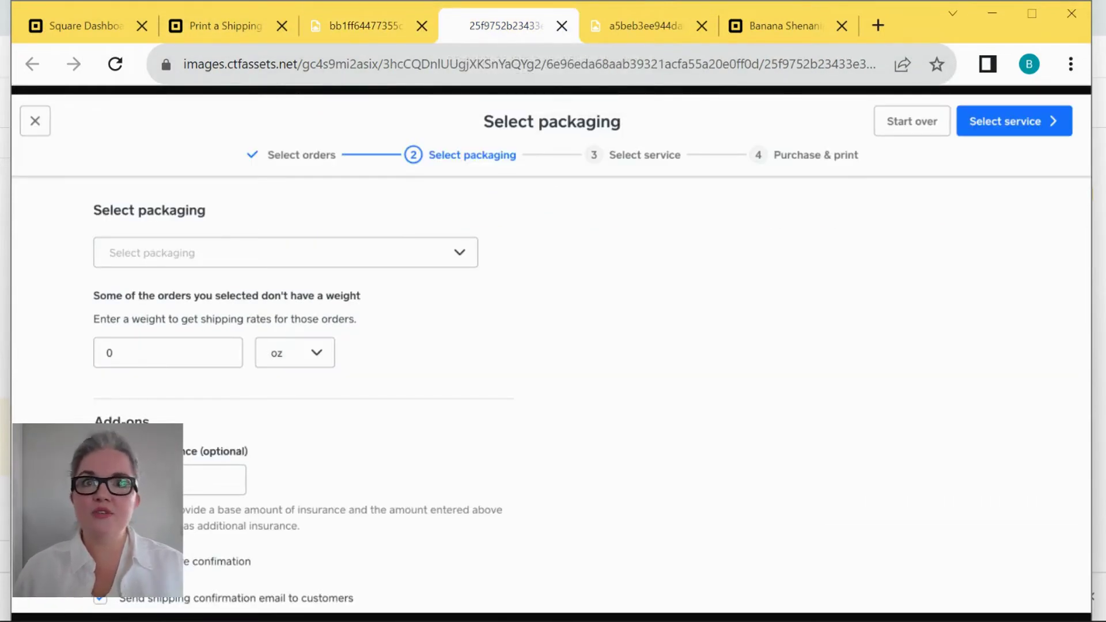
left_click(621, 32)
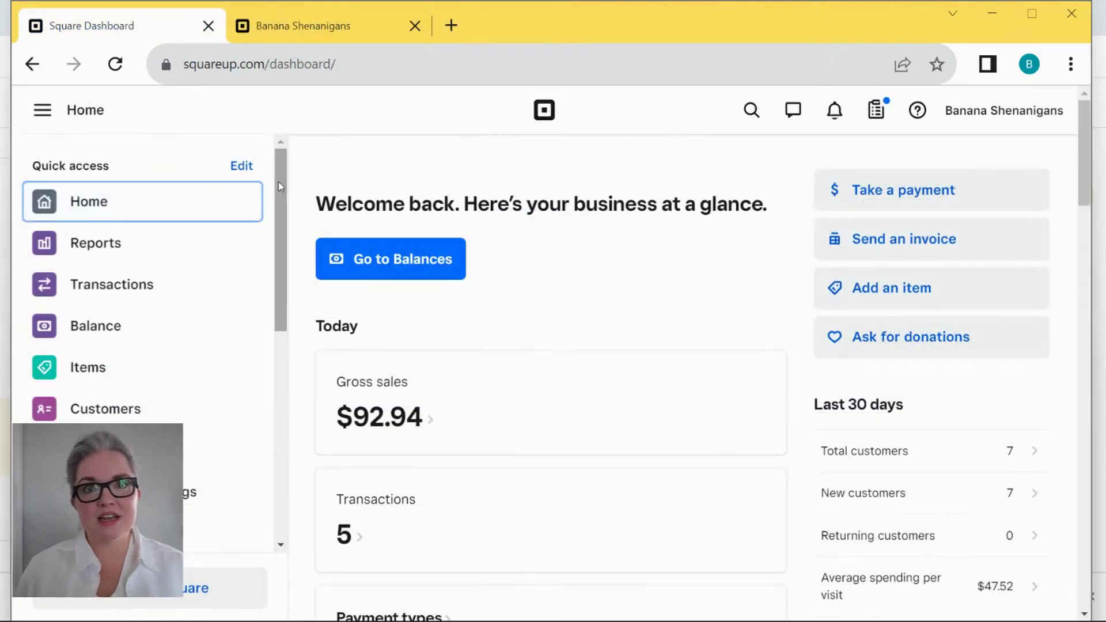
left_click_drag(278, 181, 279, 354)
left_click(95, 185)
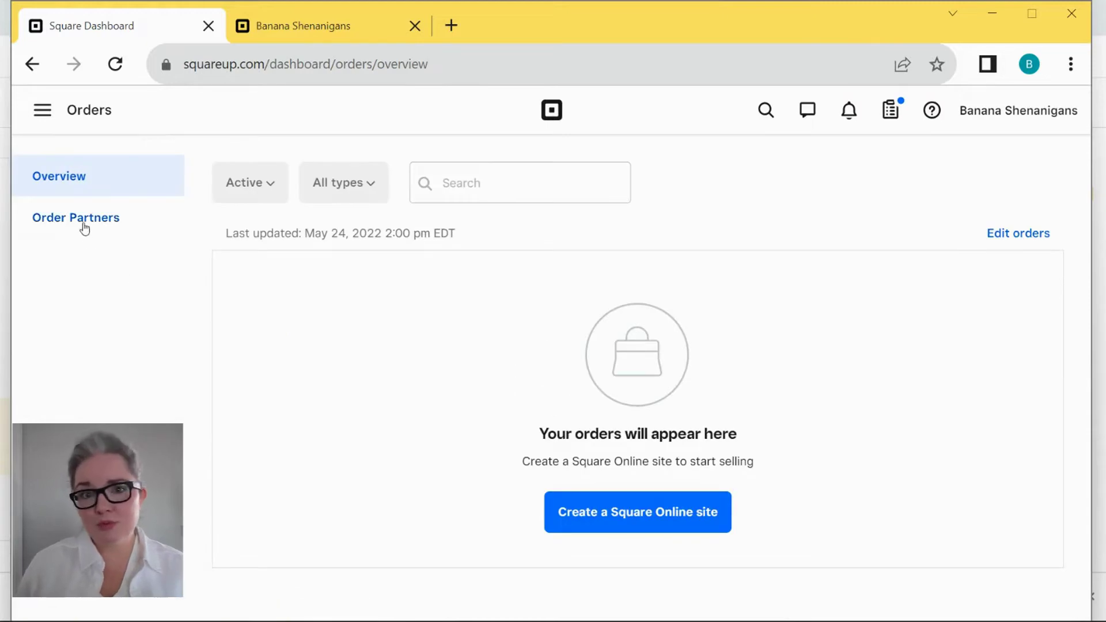
Show Order Partners and scroll through the featured partner cards
left_click(82, 219)
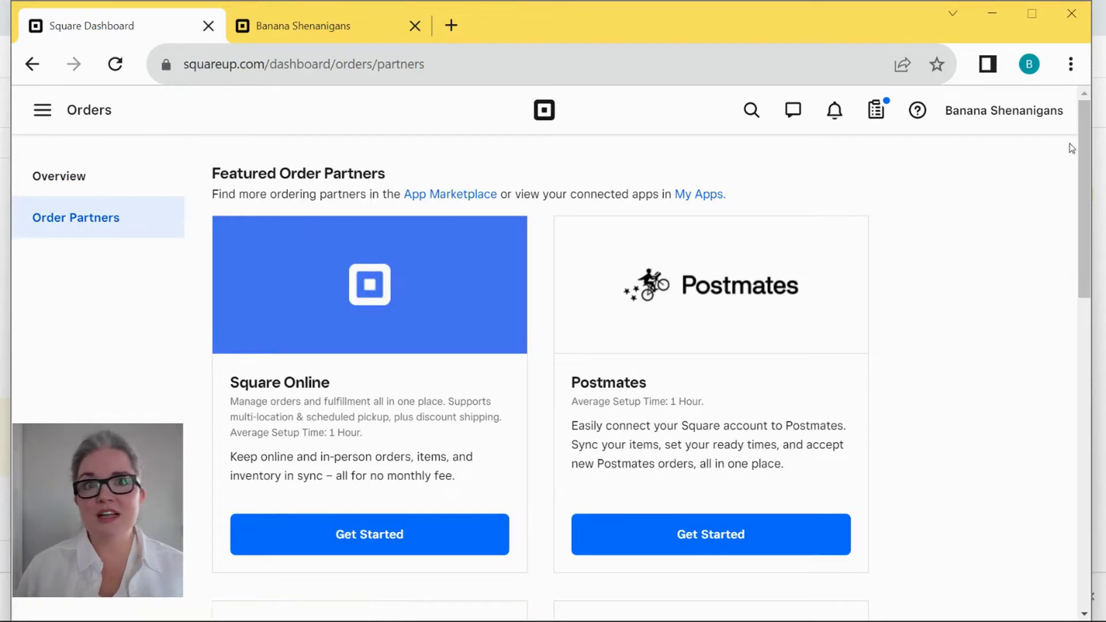
left_click_drag(1085, 144, 1085, 182)
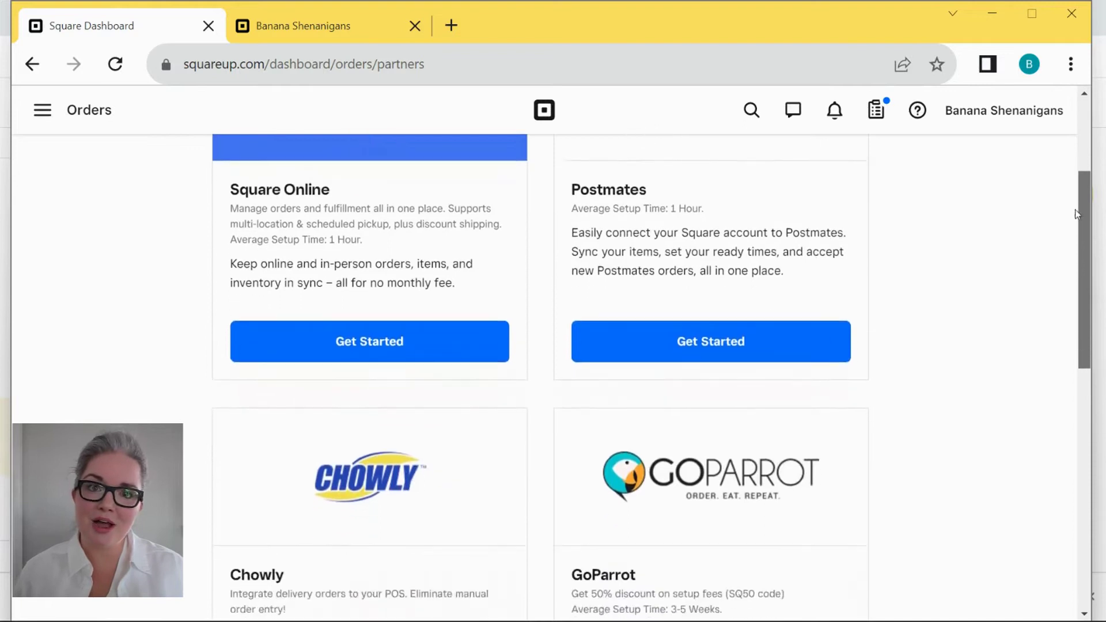
left_click_drag(1076, 214, 1056, 346)
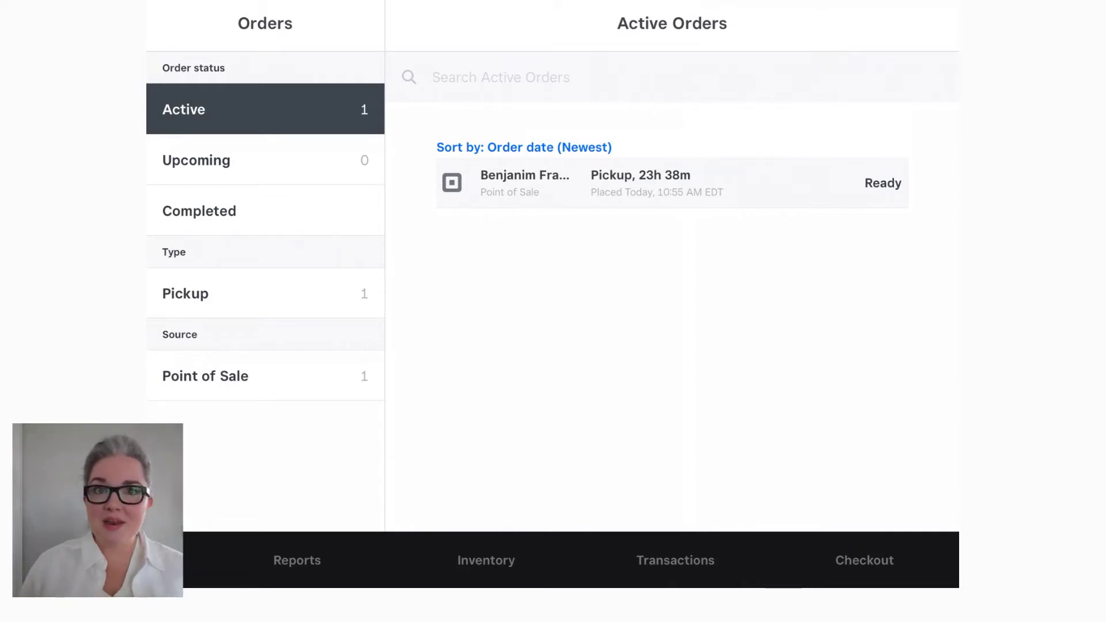
Mark the active pickup order as picked up and run Close of Day
left_click(672, 183)
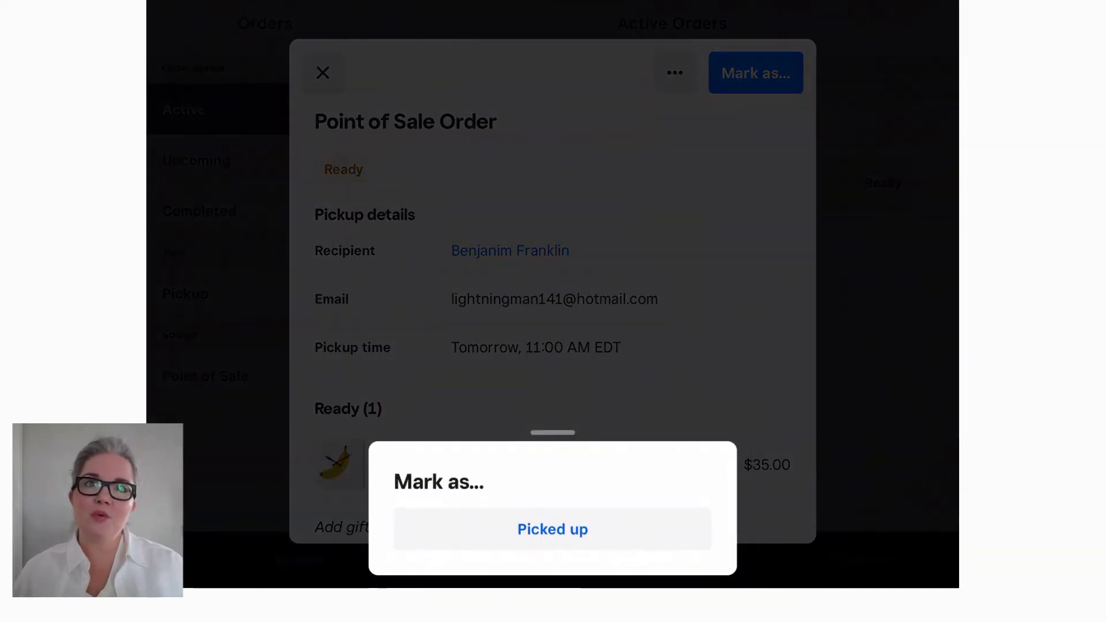
left_click(553, 529)
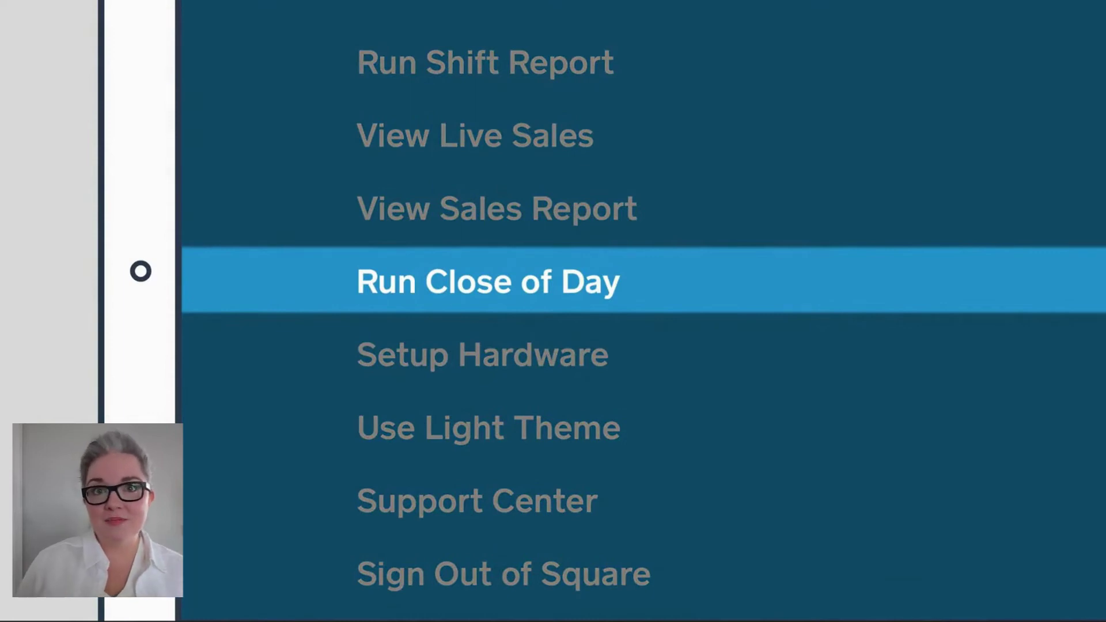
left_click(484, 280)
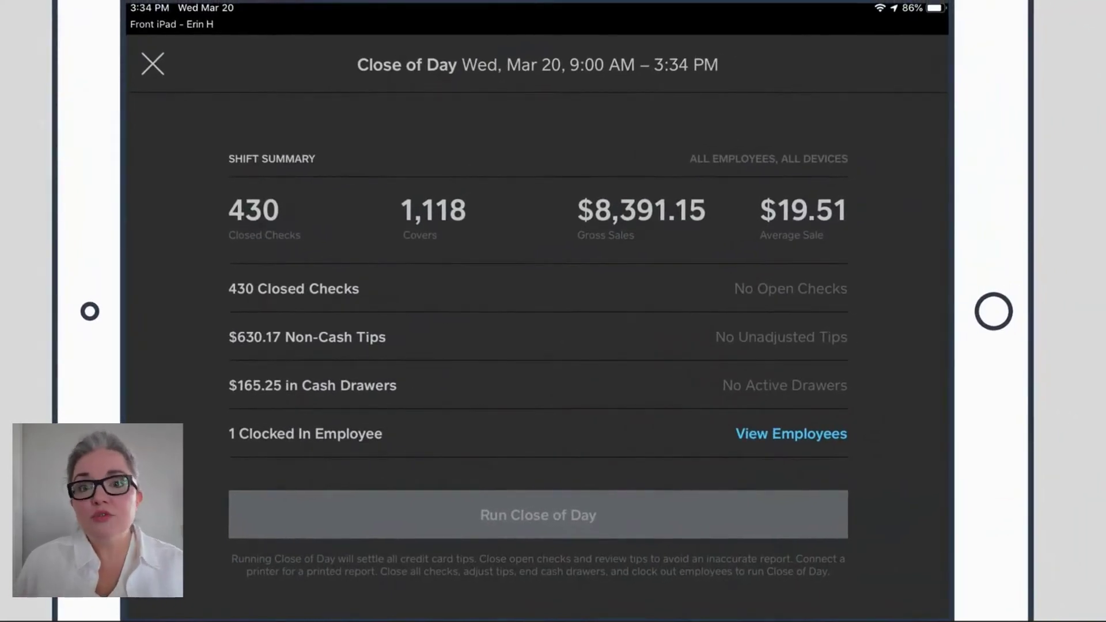
Point out the 430 closed checks on the Close of Day summary
left_click(293, 289)
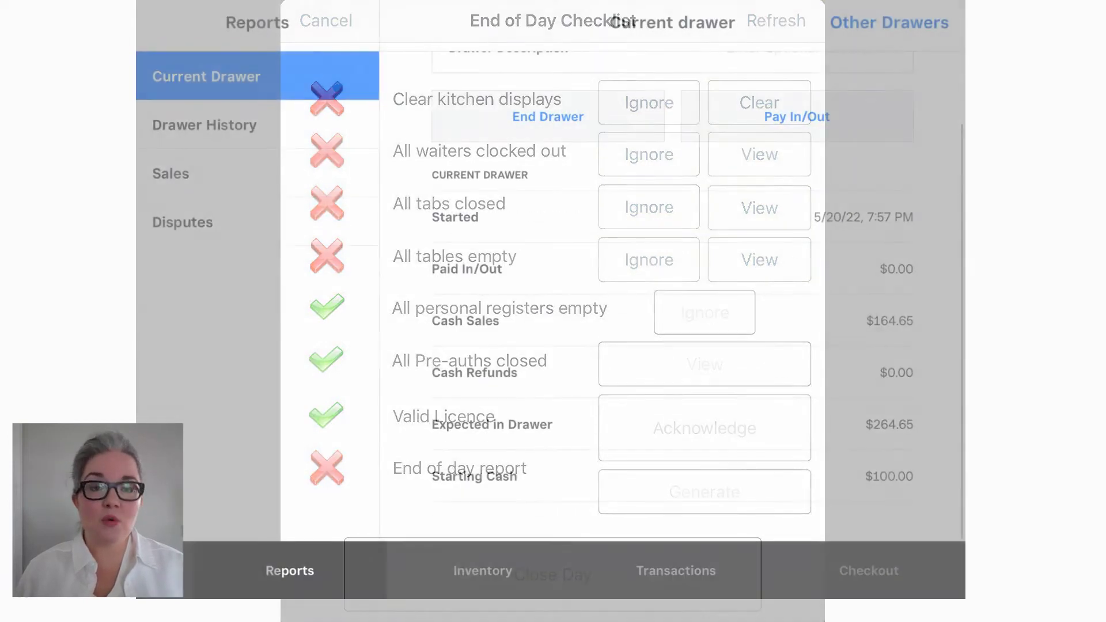
Review the Current Drawer details, then scroll through the May 24, 2022 Sales Report
scroll(672, 288, "up", 3)
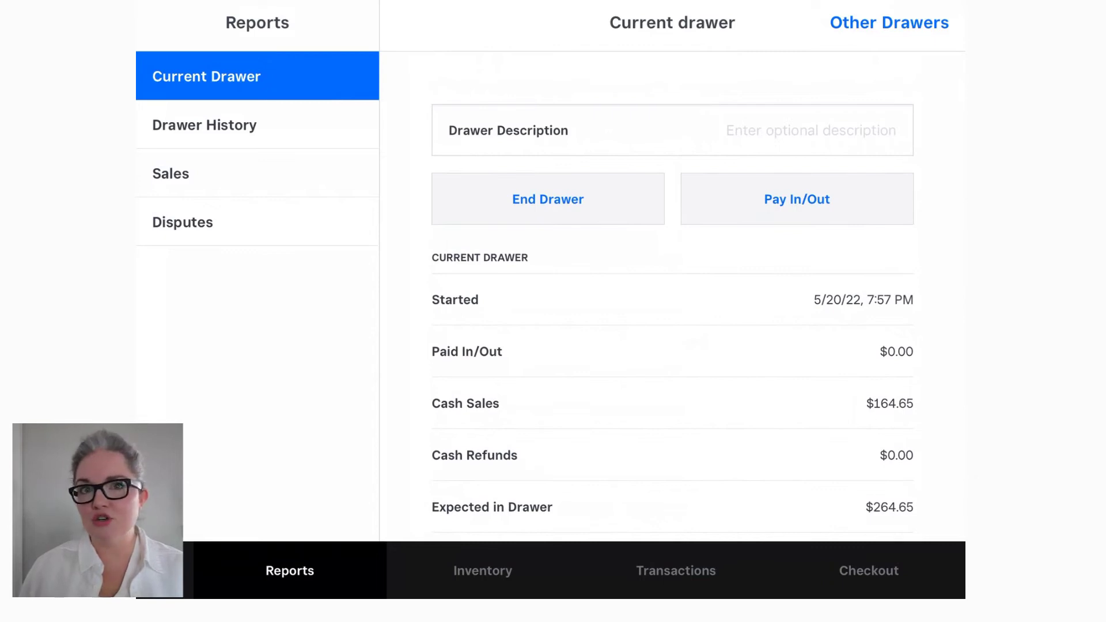
scroll(673, 288, "down", 3)
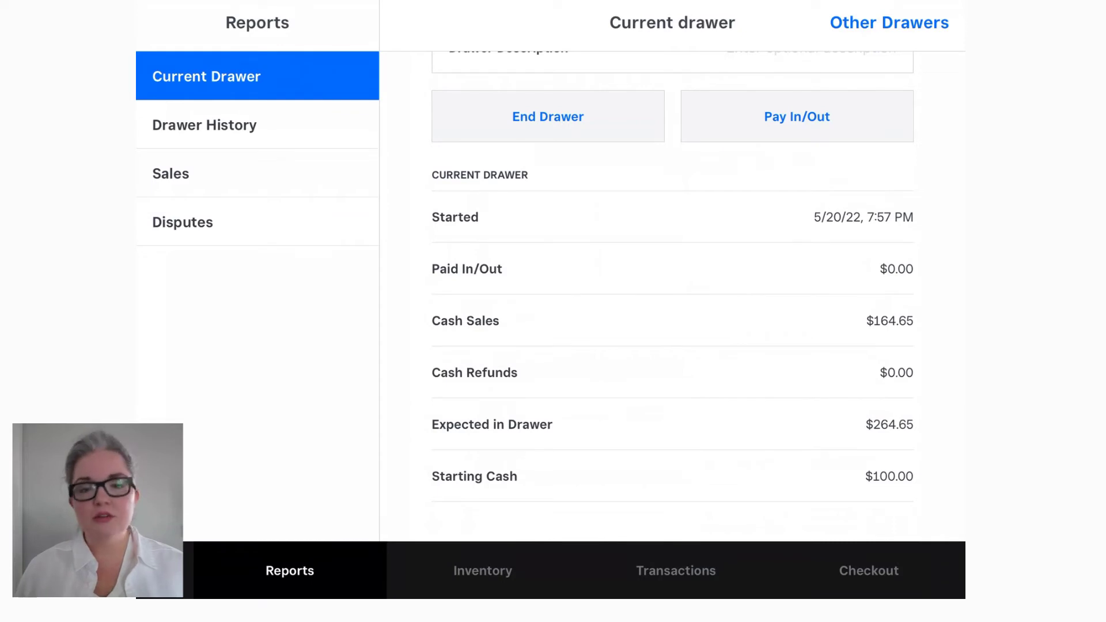
left_click(171, 173)
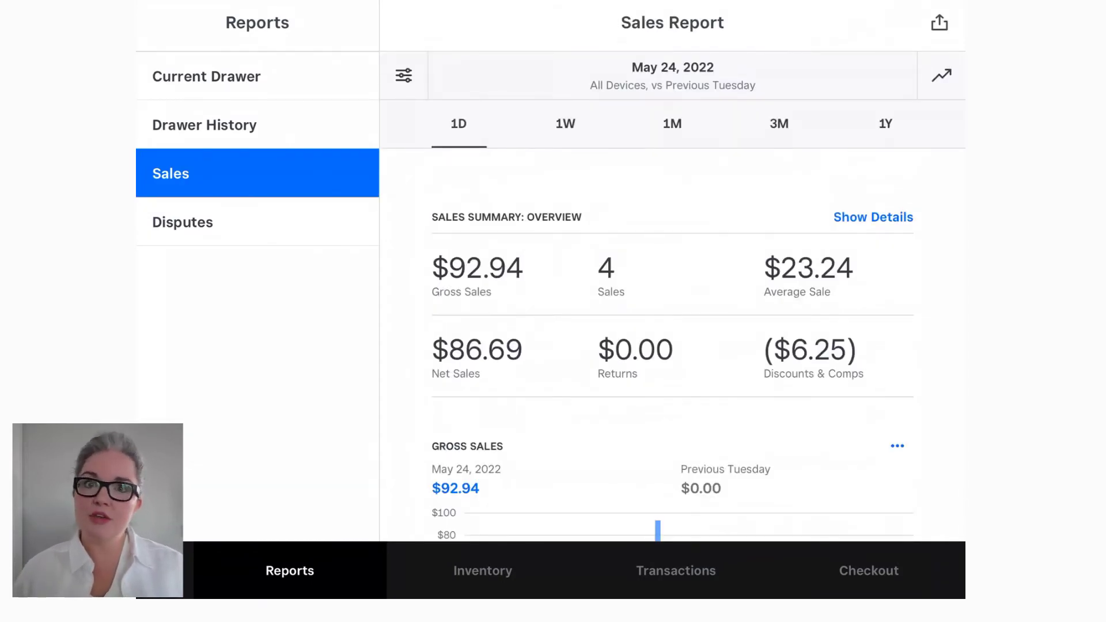
scroll(673, 357, "down", 1)
scroll(673, 345, "down", 20)
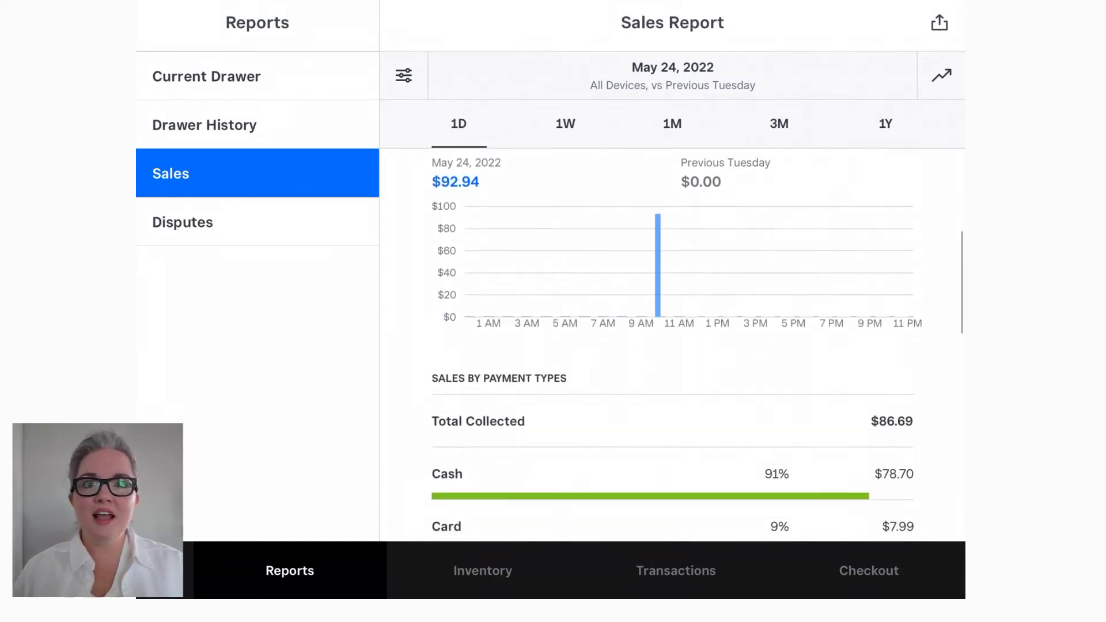
scroll(672, 345, "down", 9)
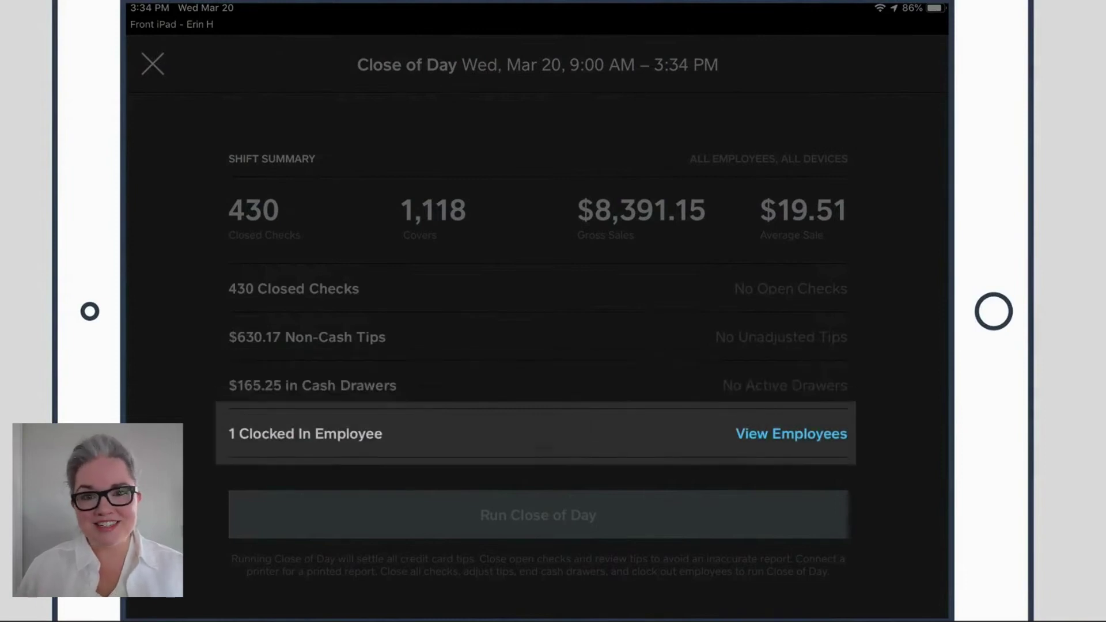
List the clocked-in employees and clock out the remaining one
left_click(791, 434)
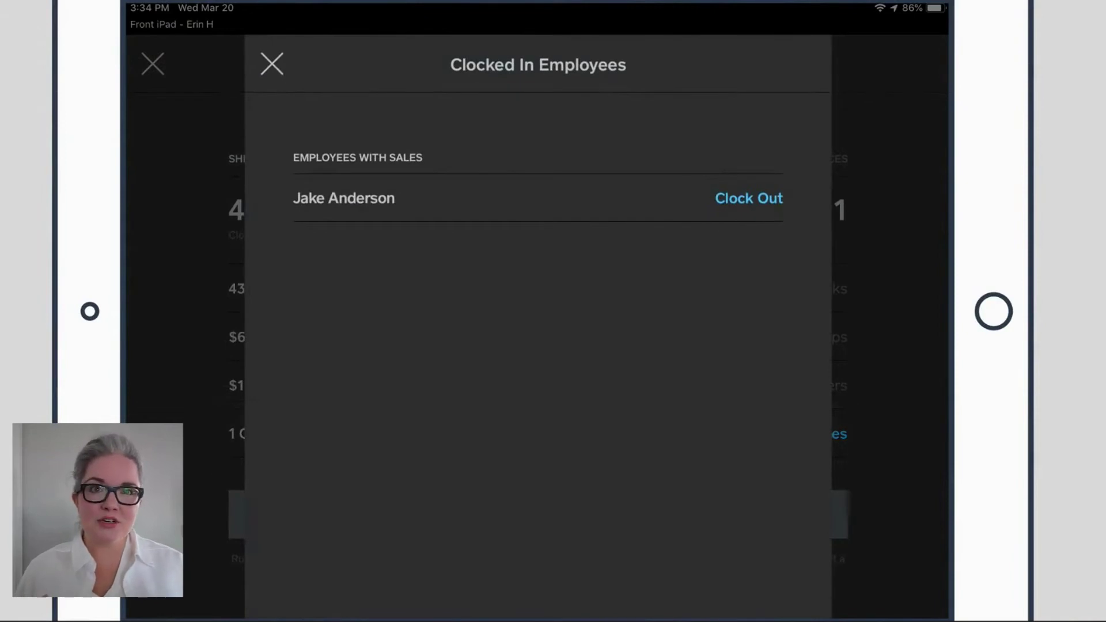
left_click(749, 198)
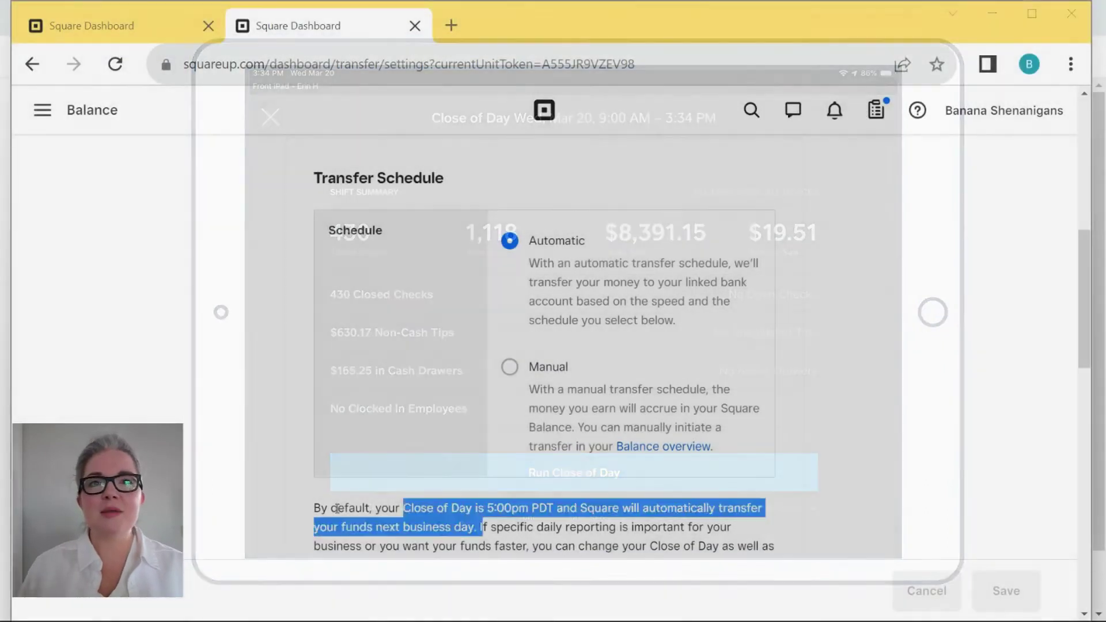
Highlight the default close-of-day note and switch transfers to Manual, then back to Automatic
left_click(390, 511)
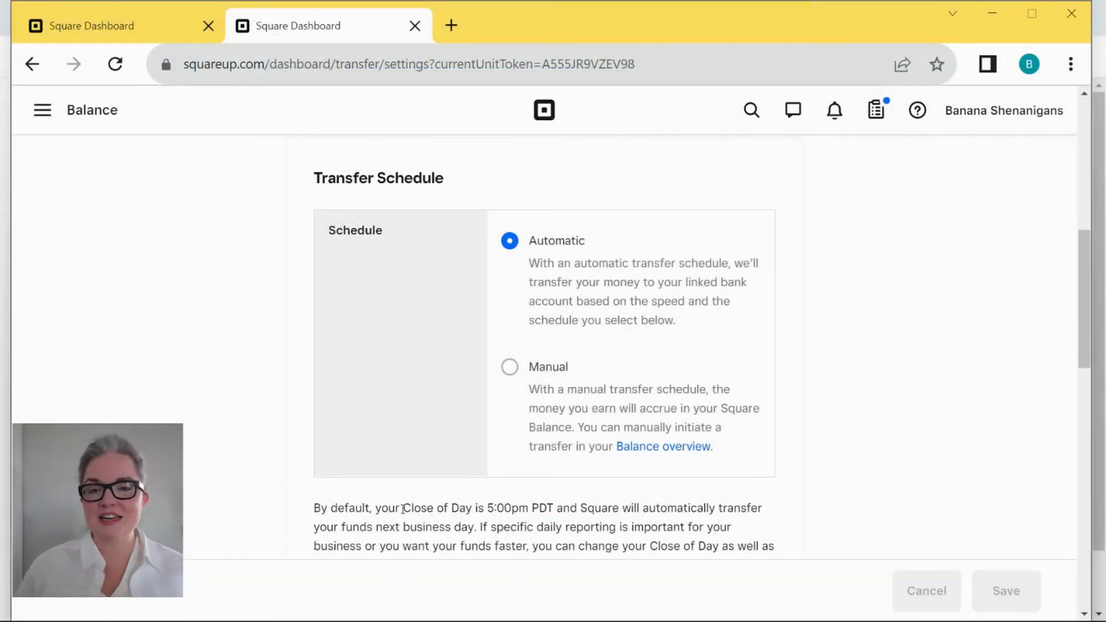
left_click_drag(402, 509, 720, 545)
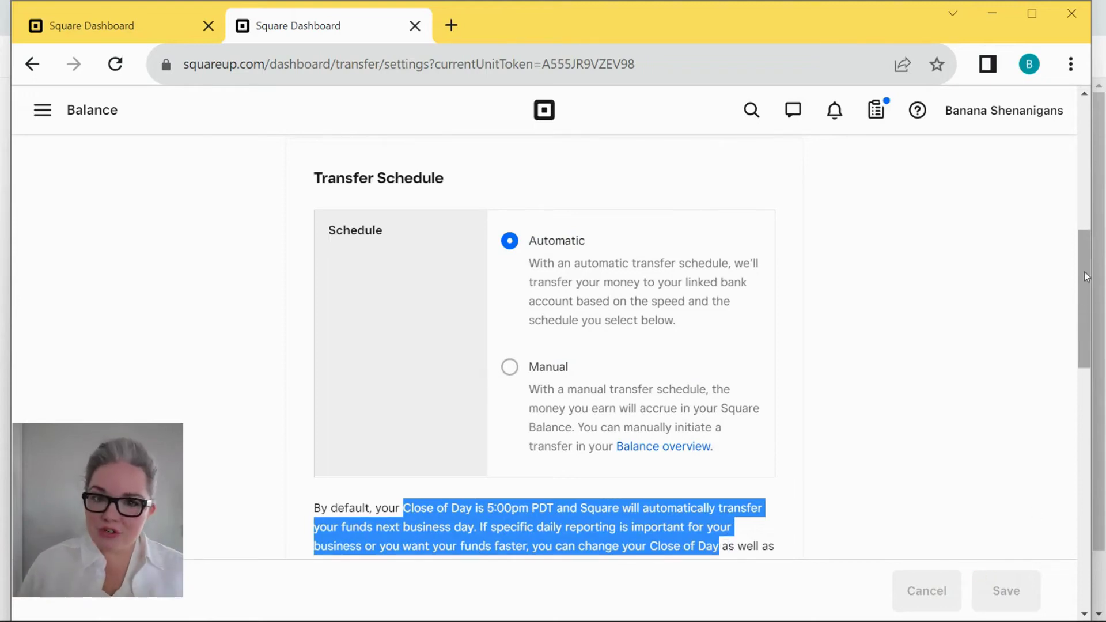
left_click(510, 369)
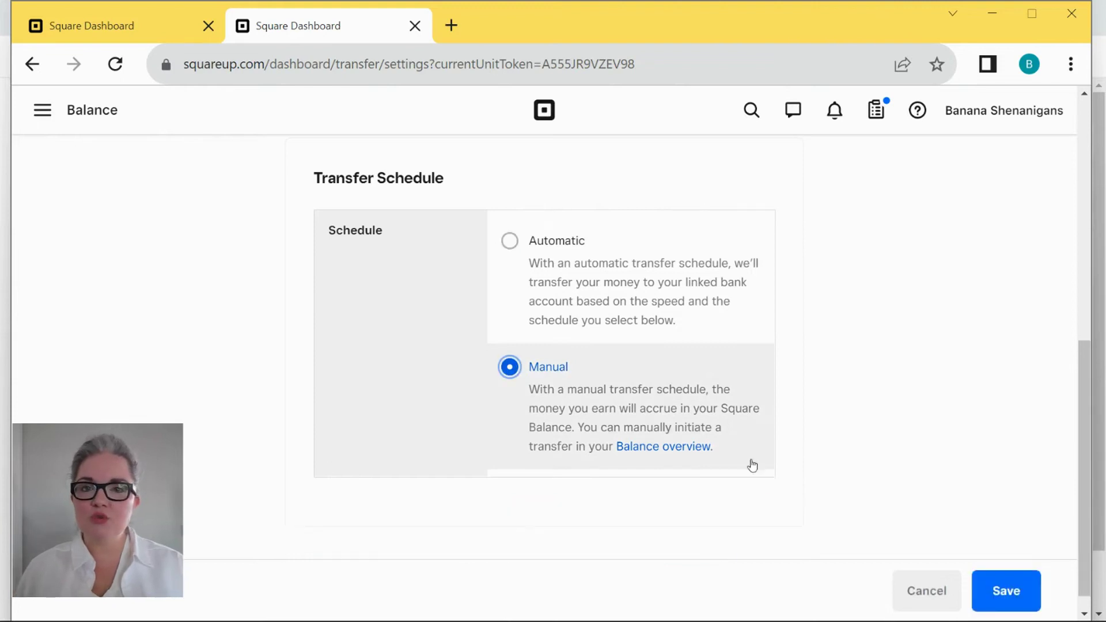
left_click(511, 243)
Try Same day (declining the 1.5% fee) and Custom speeds, then reselect 1-2 Business Days
left_click_drag(1081, 266, 1063, 374)
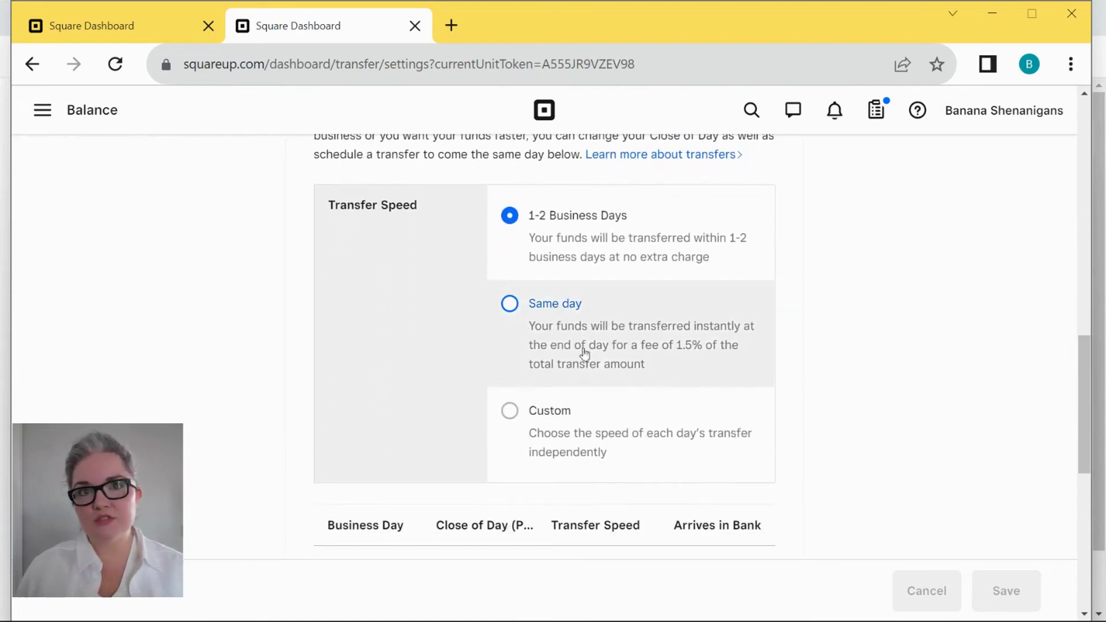
left_click(525, 329)
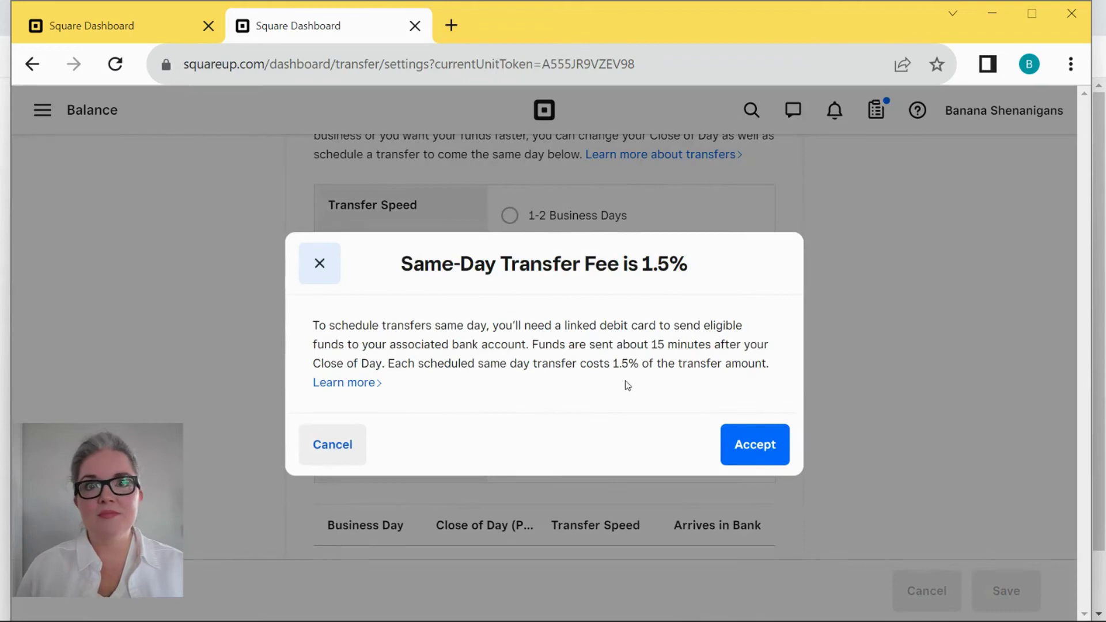
left_click(349, 455)
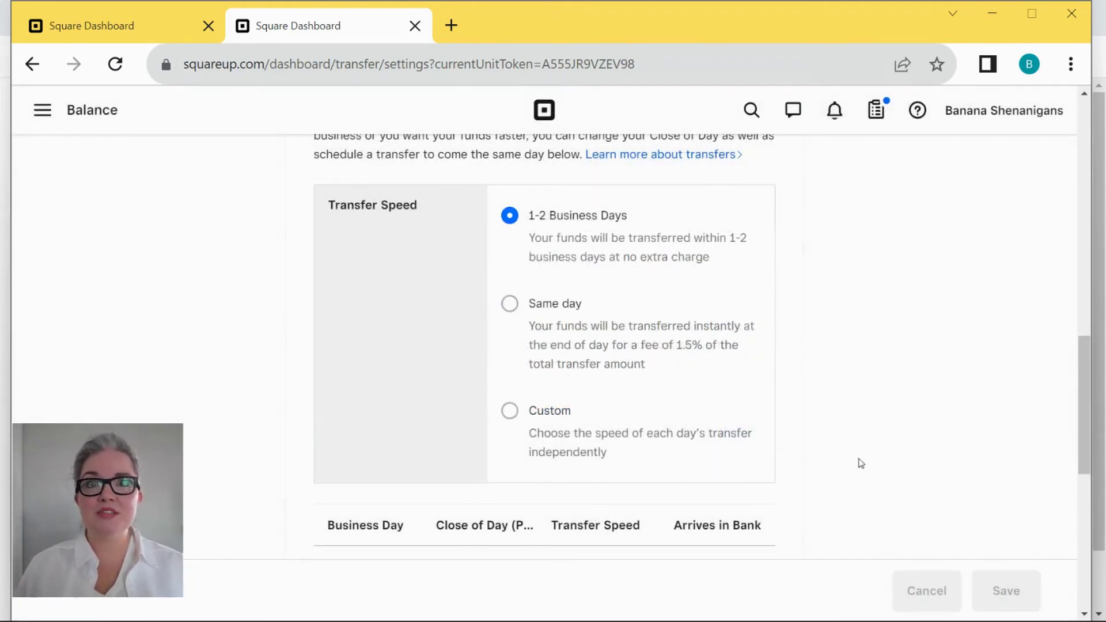
left_click(699, 466)
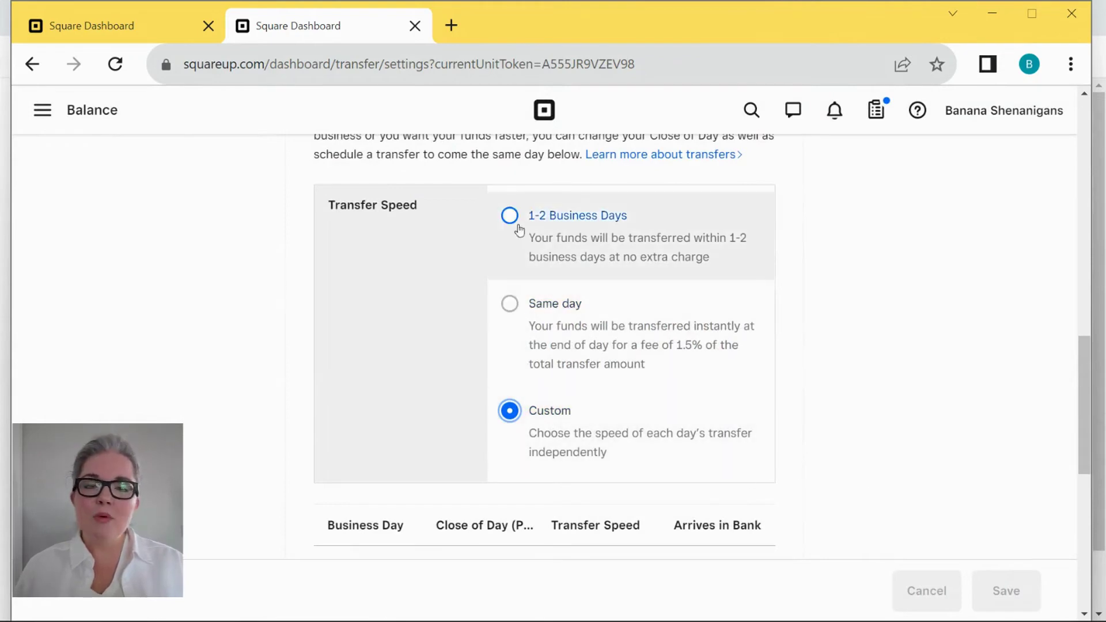
left_click(553, 241)
left_click_drag(1085, 364, 1082, 418)
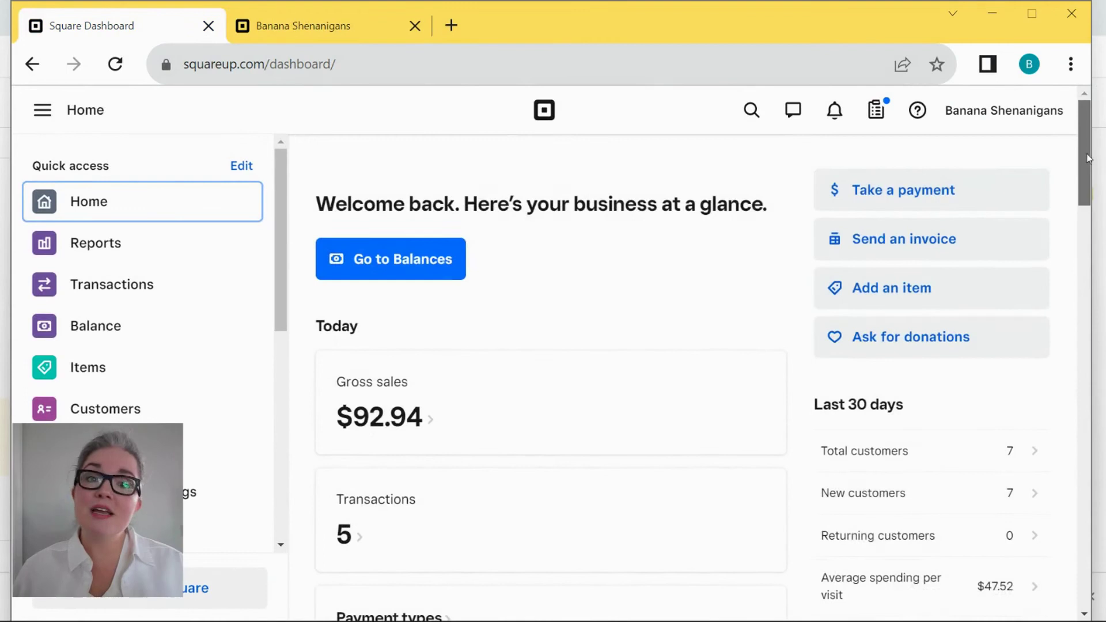
Bring up the May 24, 2022 Sales Summary report showing $92.94 gross sales
left_click_drag(1093, 166, 1080, 145)
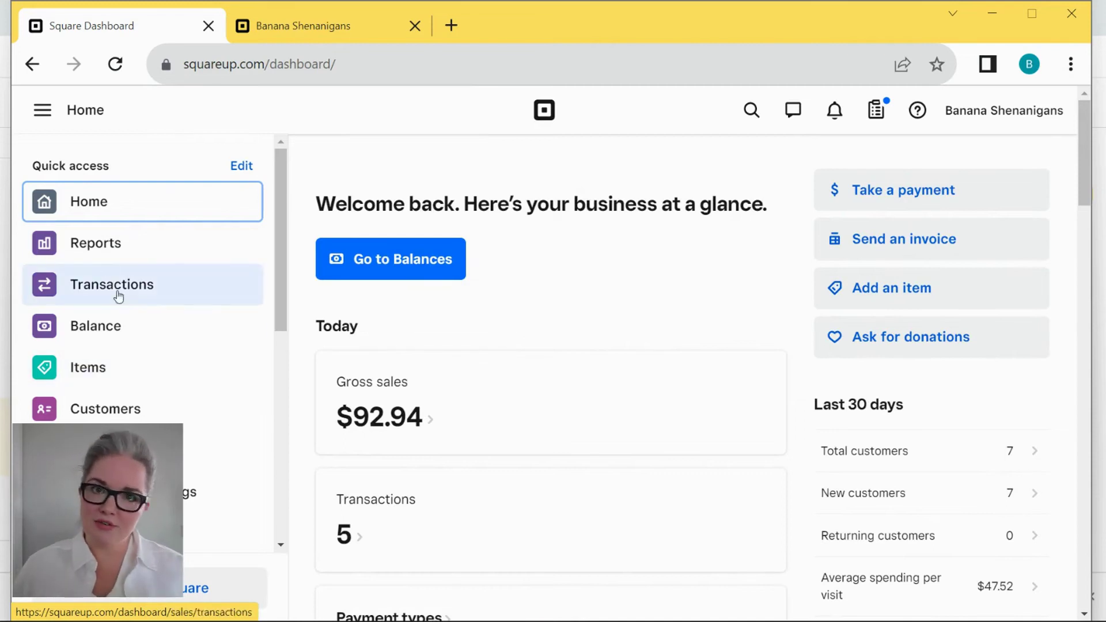
left_click(101, 254)
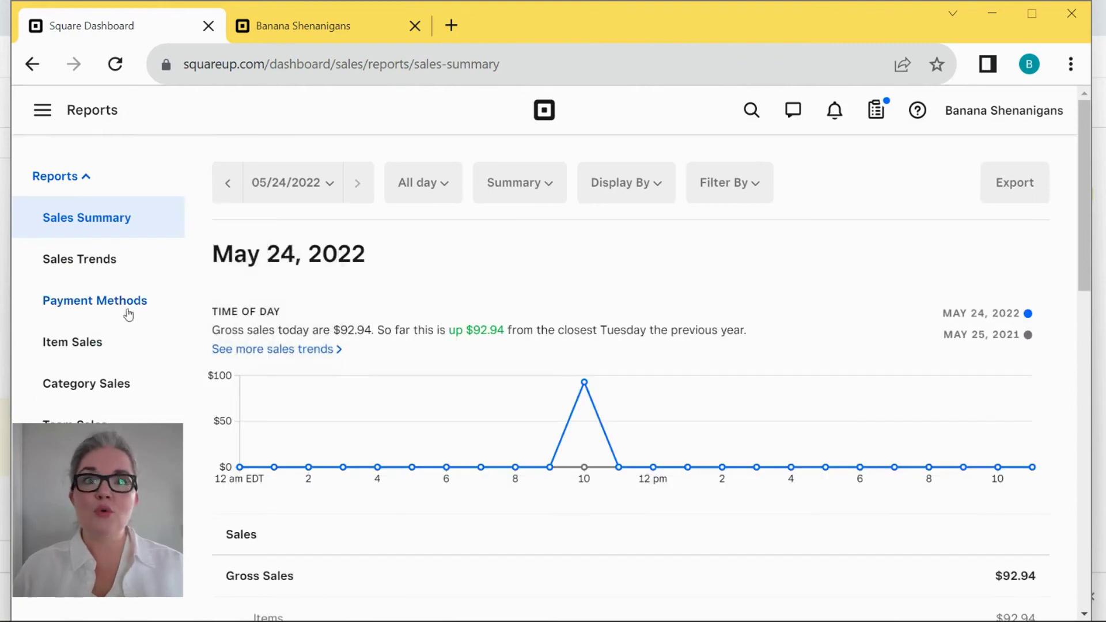
Browse Sales Trends and Team Sales, then scroll the Labor vs Sales Team Plus trial offer
left_click(106, 261)
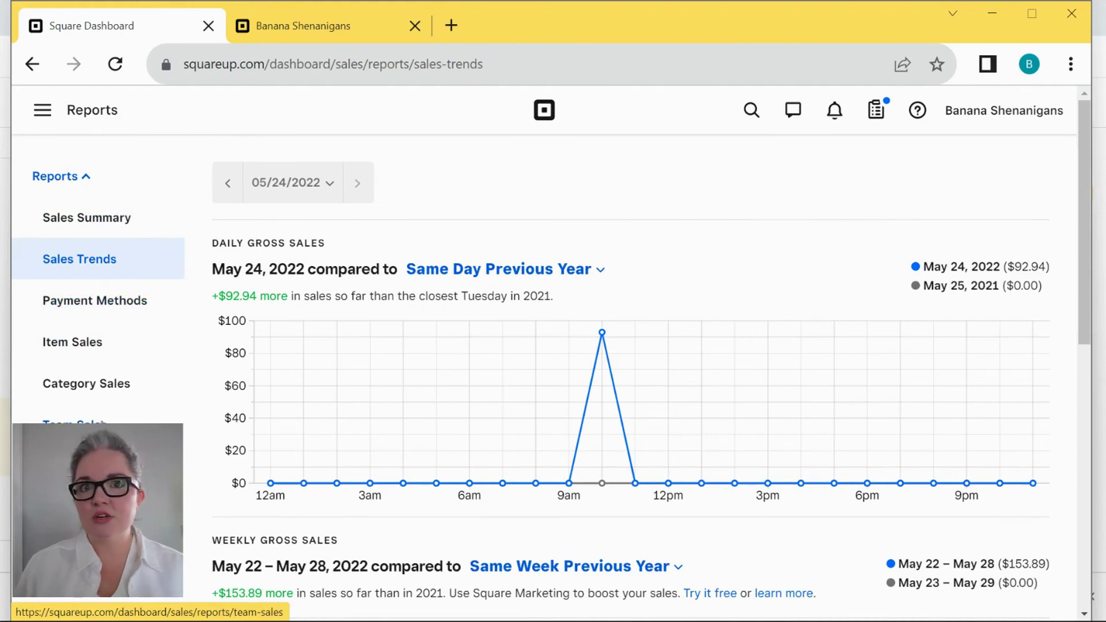
left_click(101, 423)
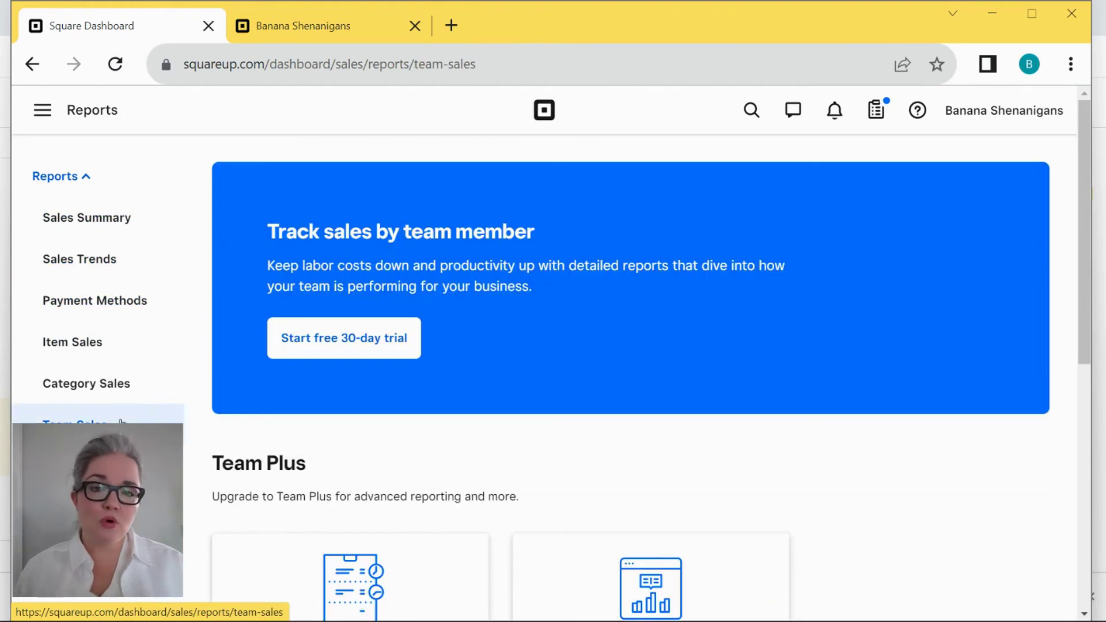
left_click(87, 465)
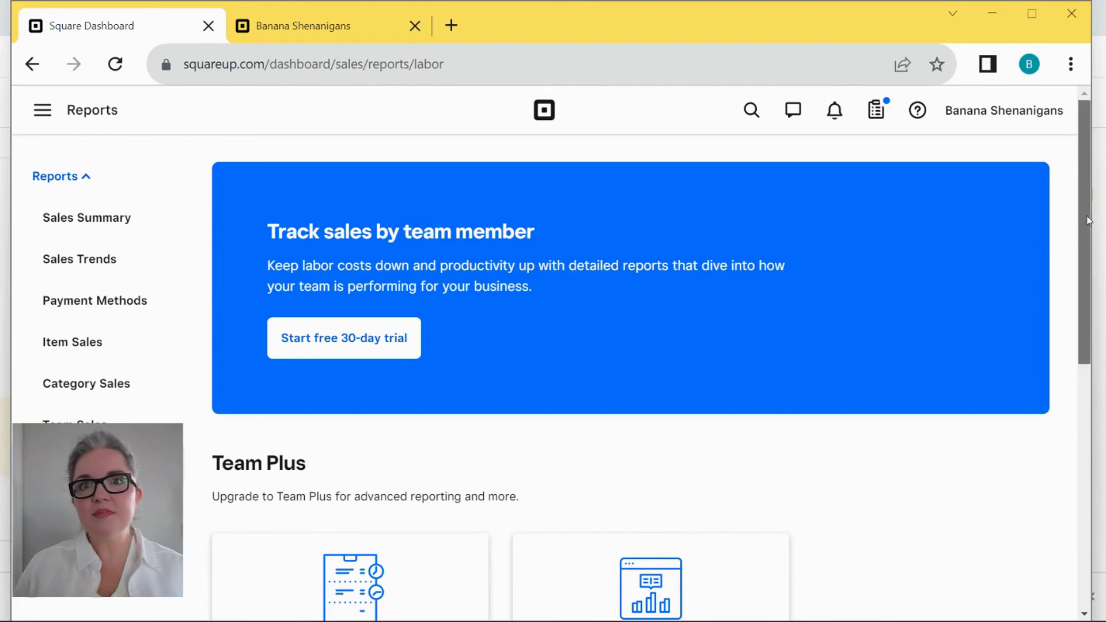
scroll(1073, 284, "down", 2)
scroll(1073, 283, "down", 3)
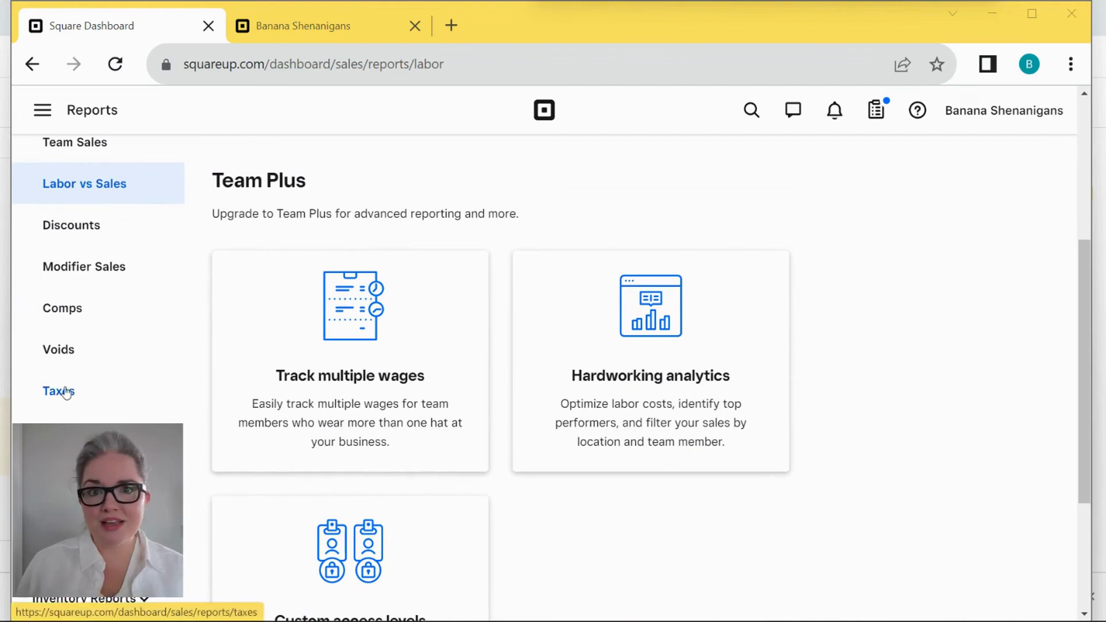
Check the Discounts report, then scroll through the Comps report
left_click(77, 226)
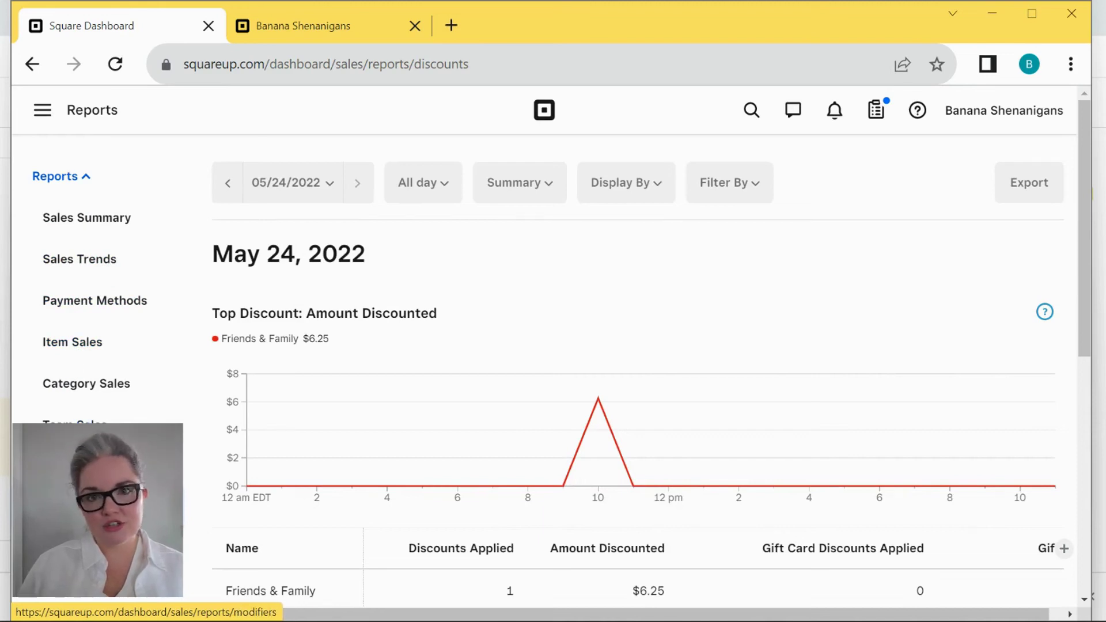
left_click(57, 507)
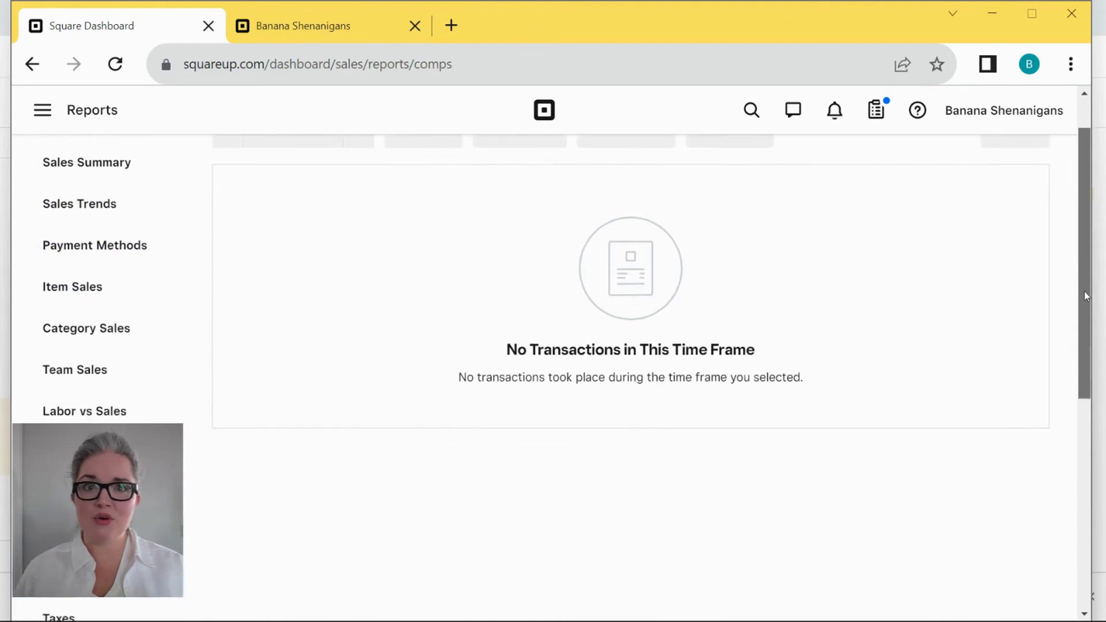
left_click_drag(1086, 296, 1086, 450)
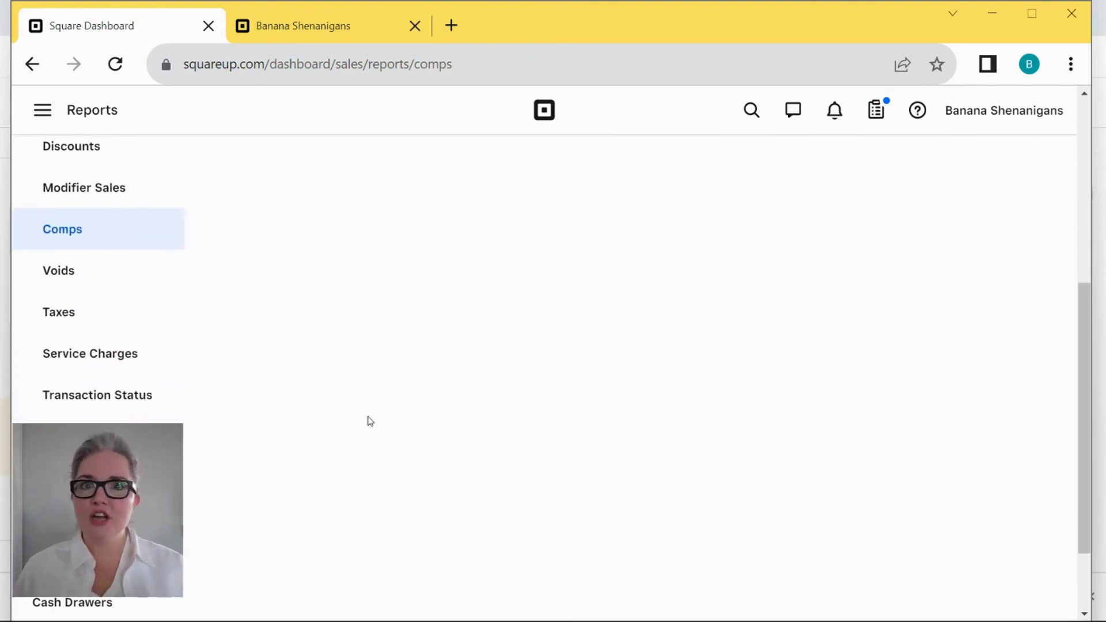
Review the Taxes report, then the 05/24/2022 Voids report showing no transactions
left_click(60, 319)
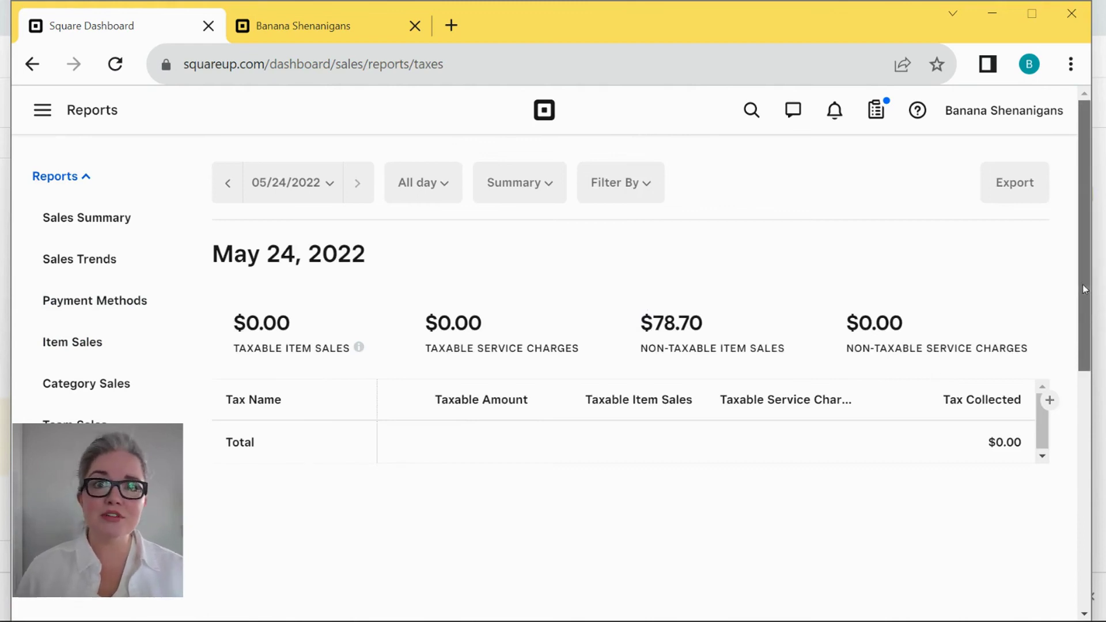
left_click_drag(1085, 289, 1085, 425)
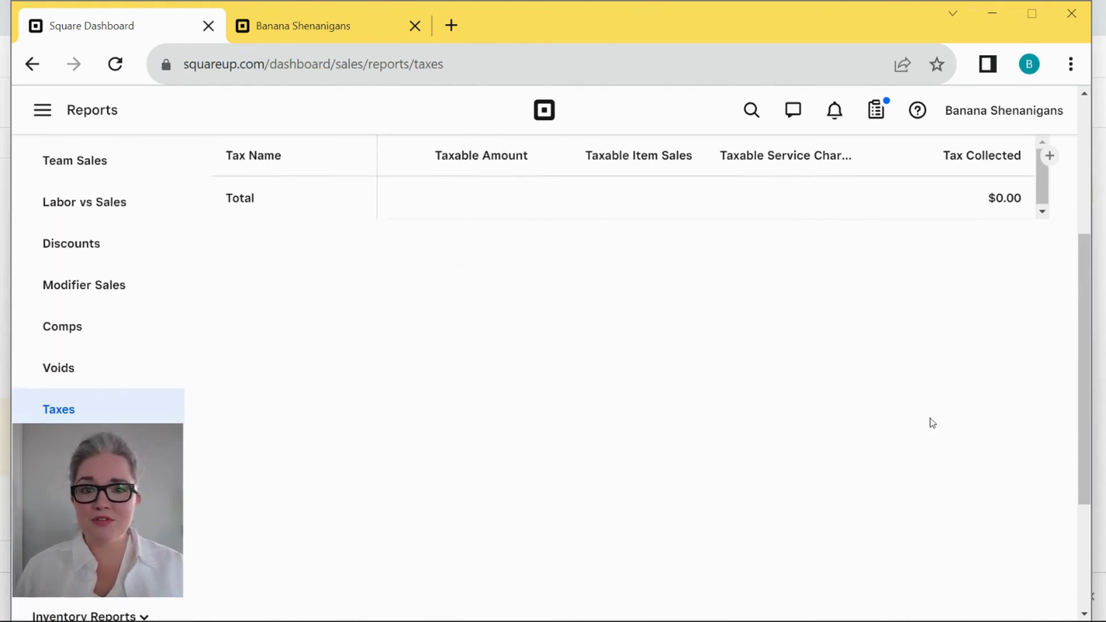
left_click(66, 369)
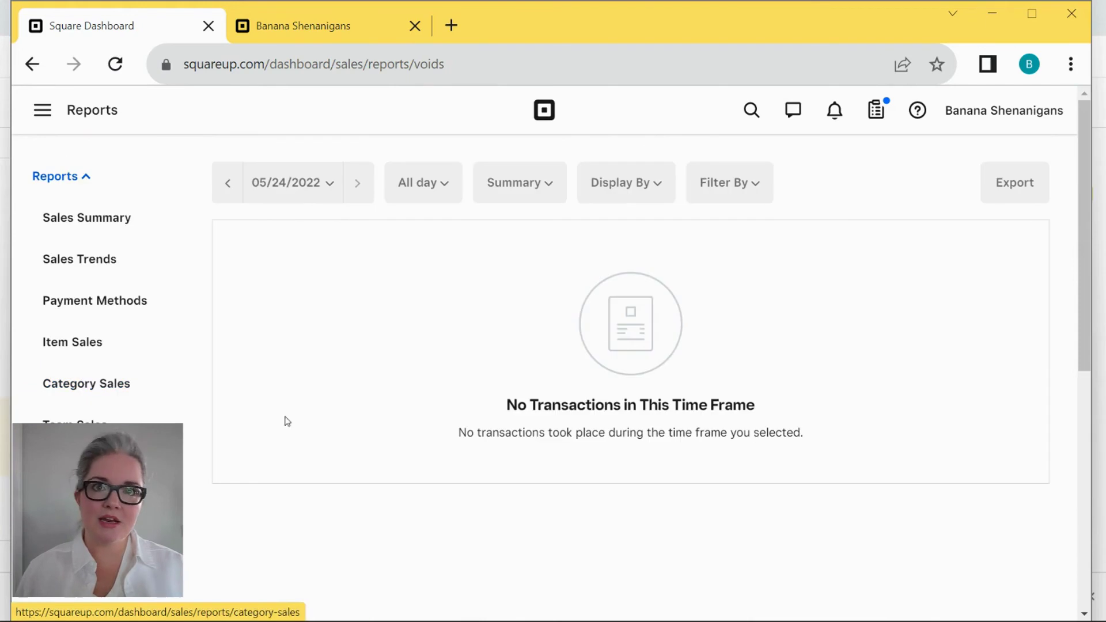
left_click_drag(1083, 331, 1042, 516)
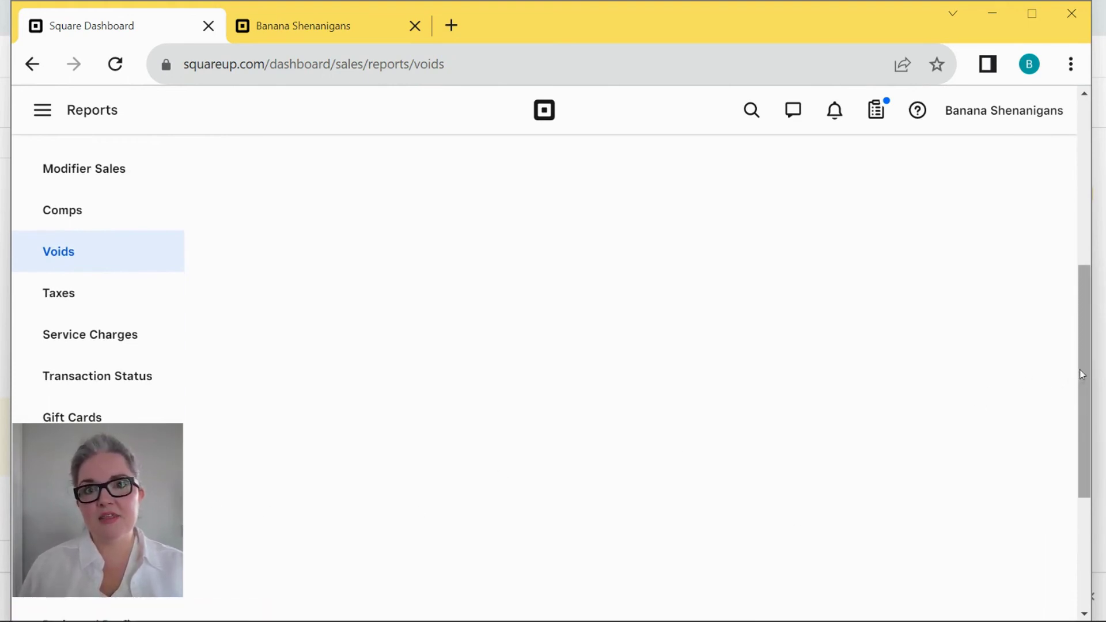
left_click_drag(1082, 374, 1062, 476)
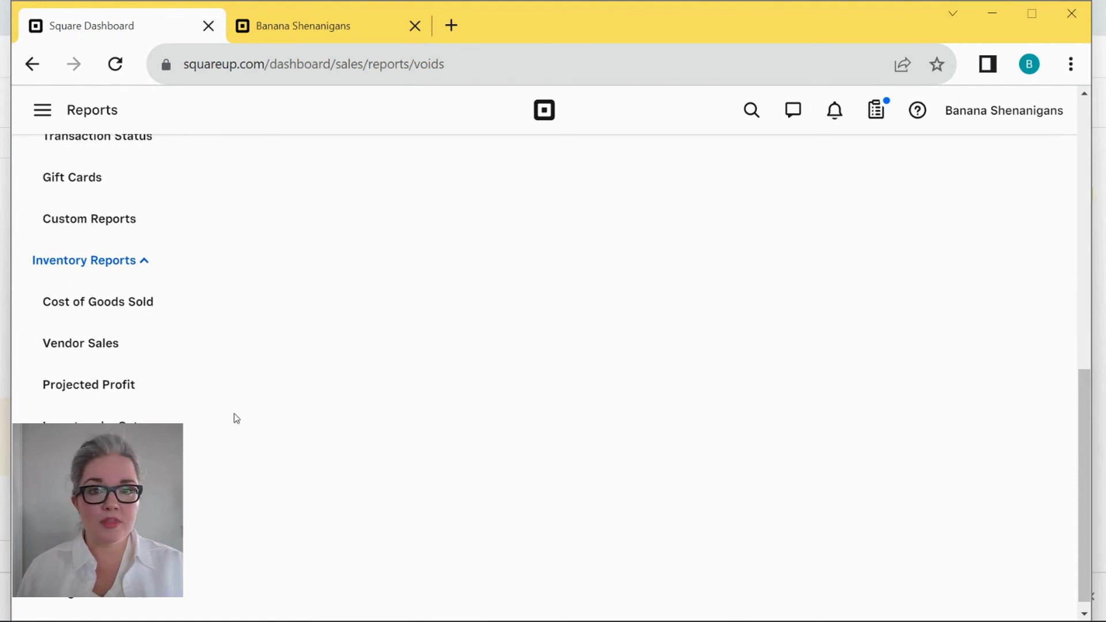
Switch to the Inventory by Category report under Inventory Reports
left_click(92, 426)
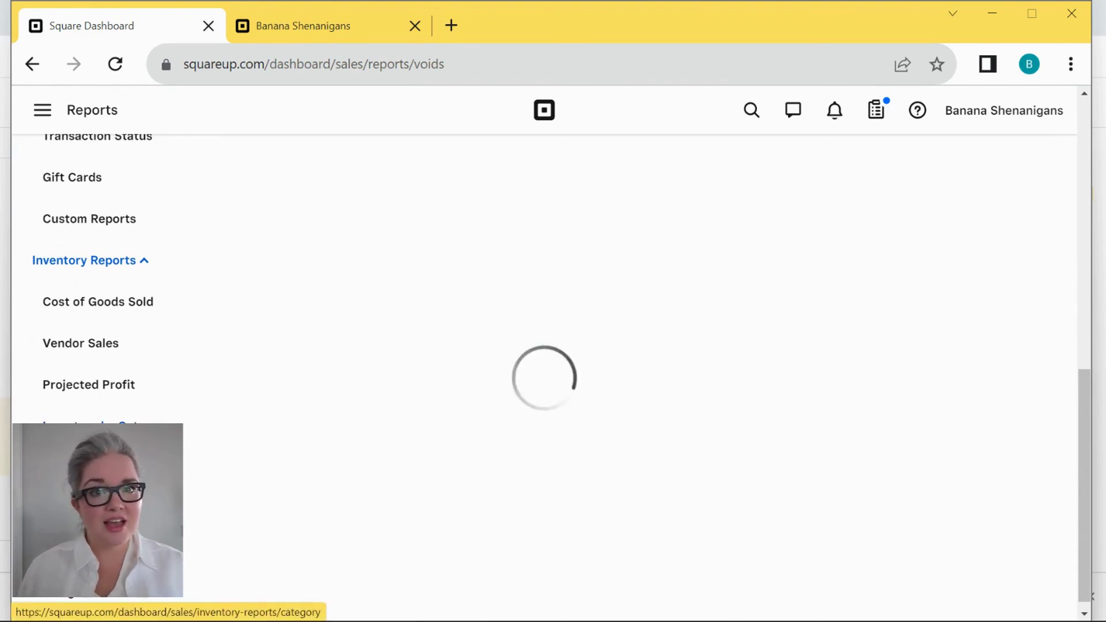